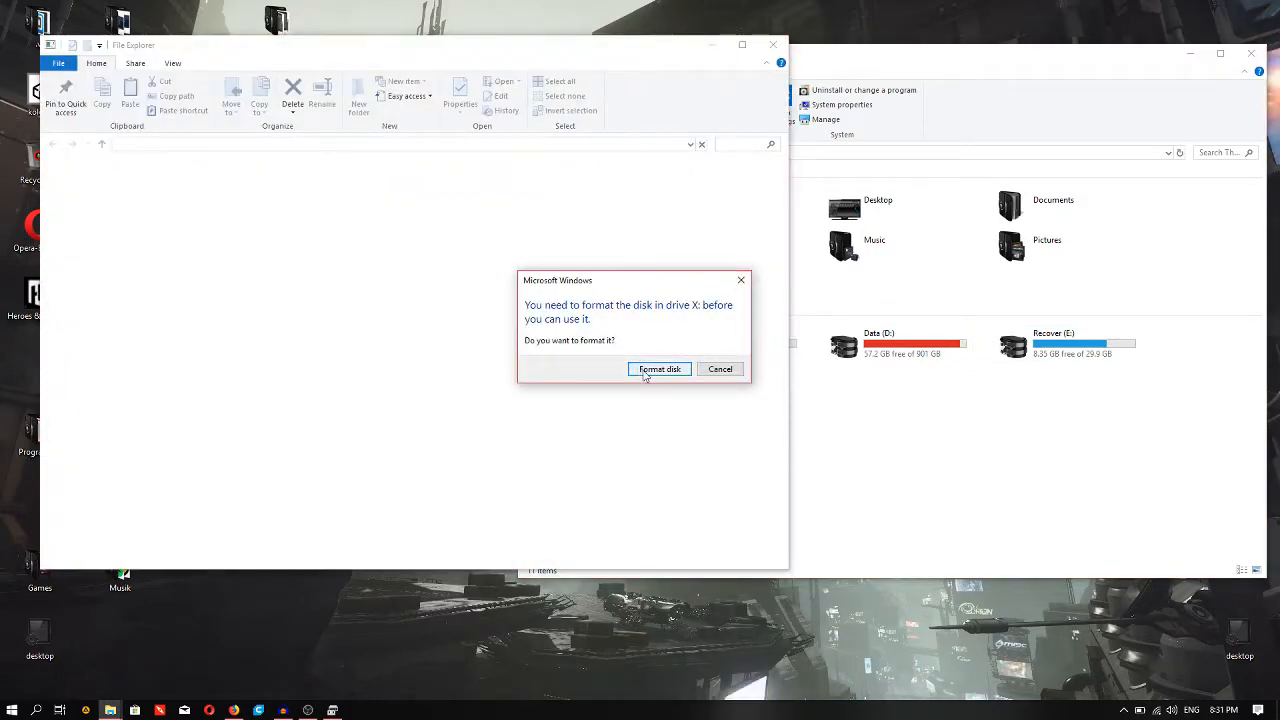
Step: Check the capacity and format options offered for USB Drive (X:), then close the format dialog without formatting
click(731, 370)
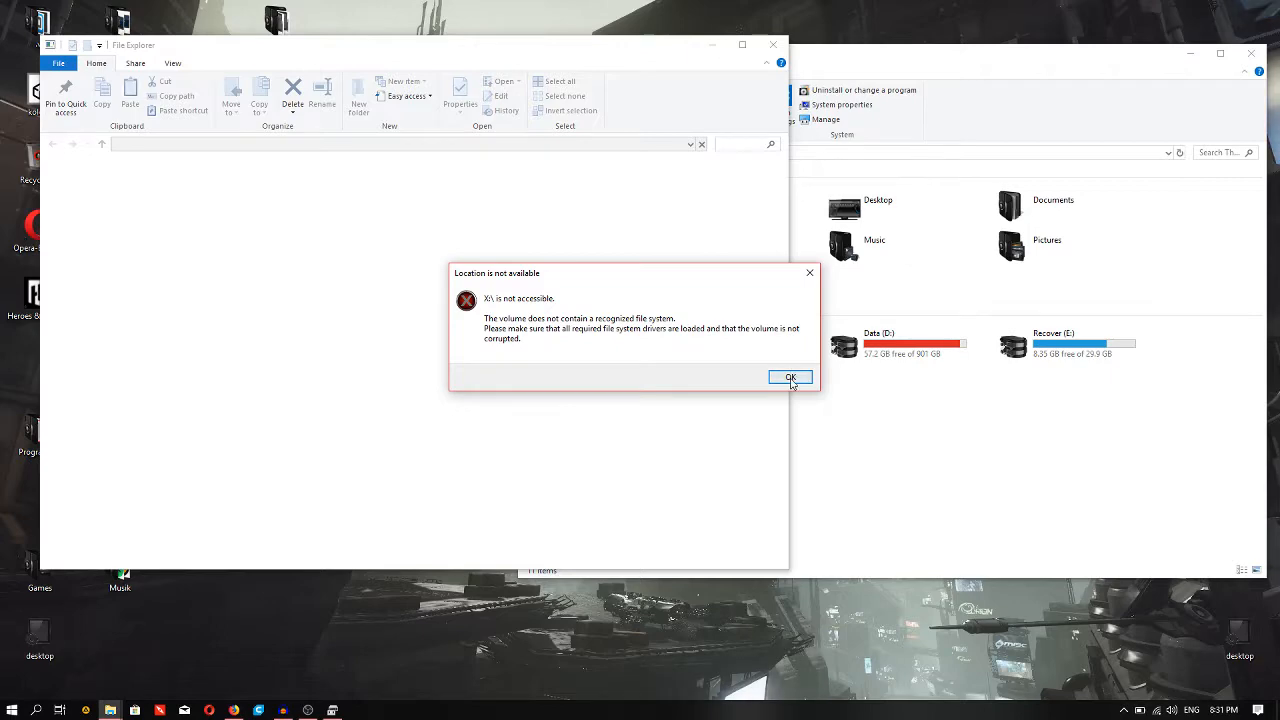
click(787, 371)
click(659, 369)
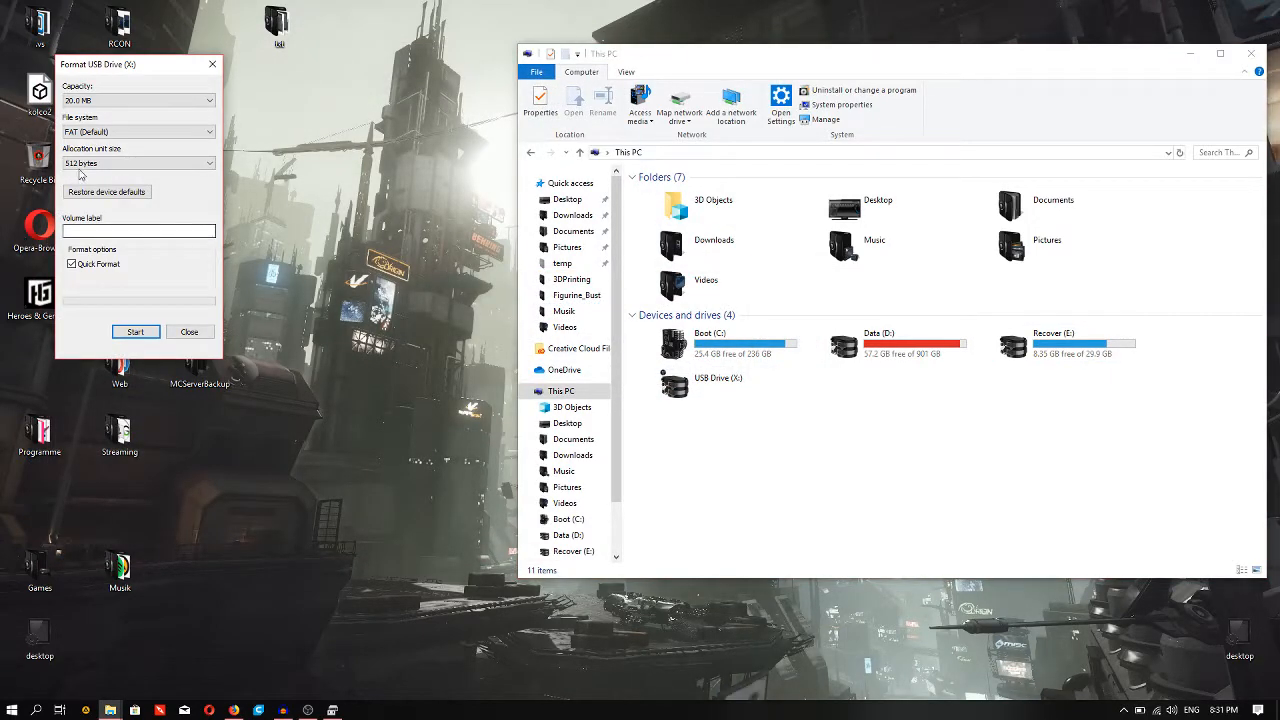
drag(161, 64, 352, 96)
click(316, 134)
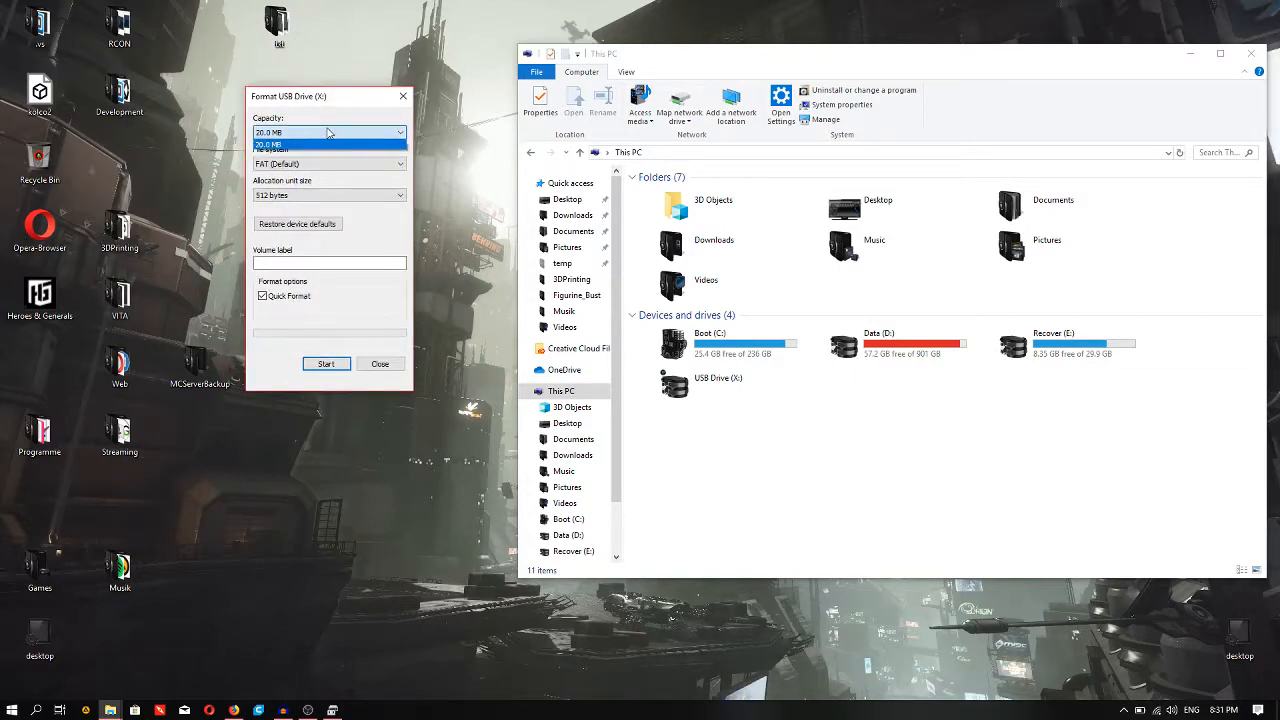
click(318, 131)
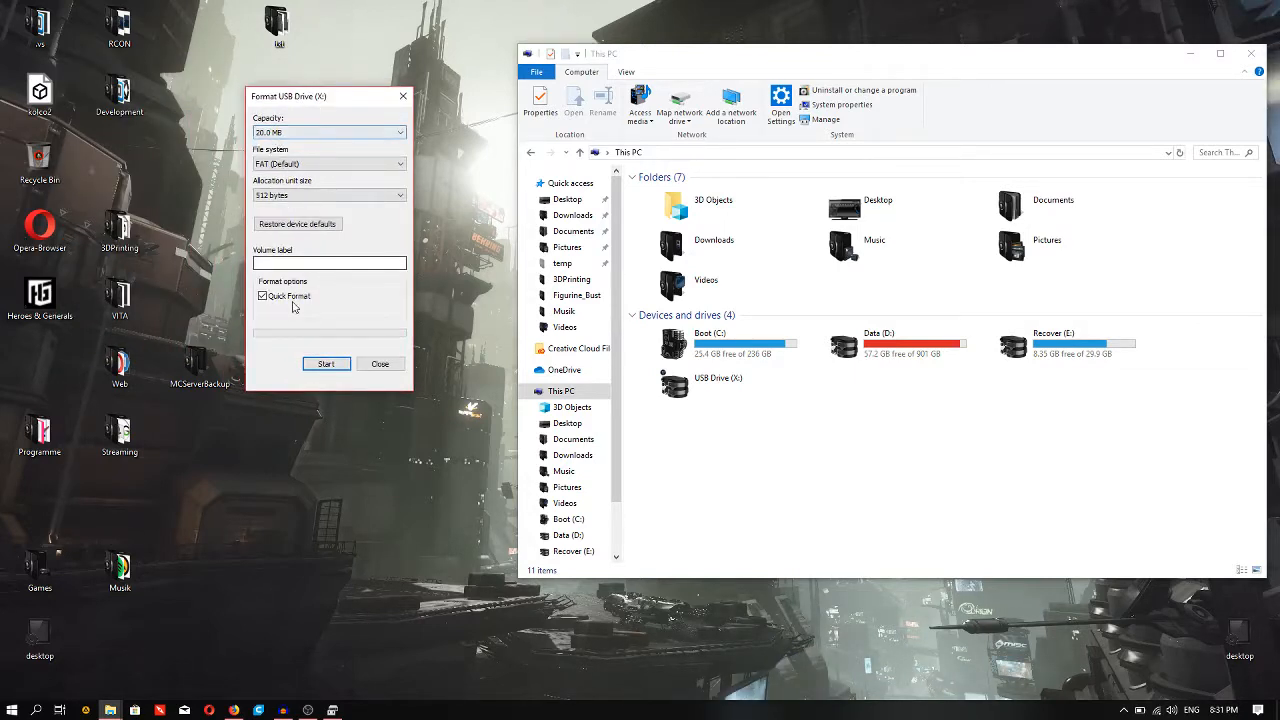
click(368, 366)
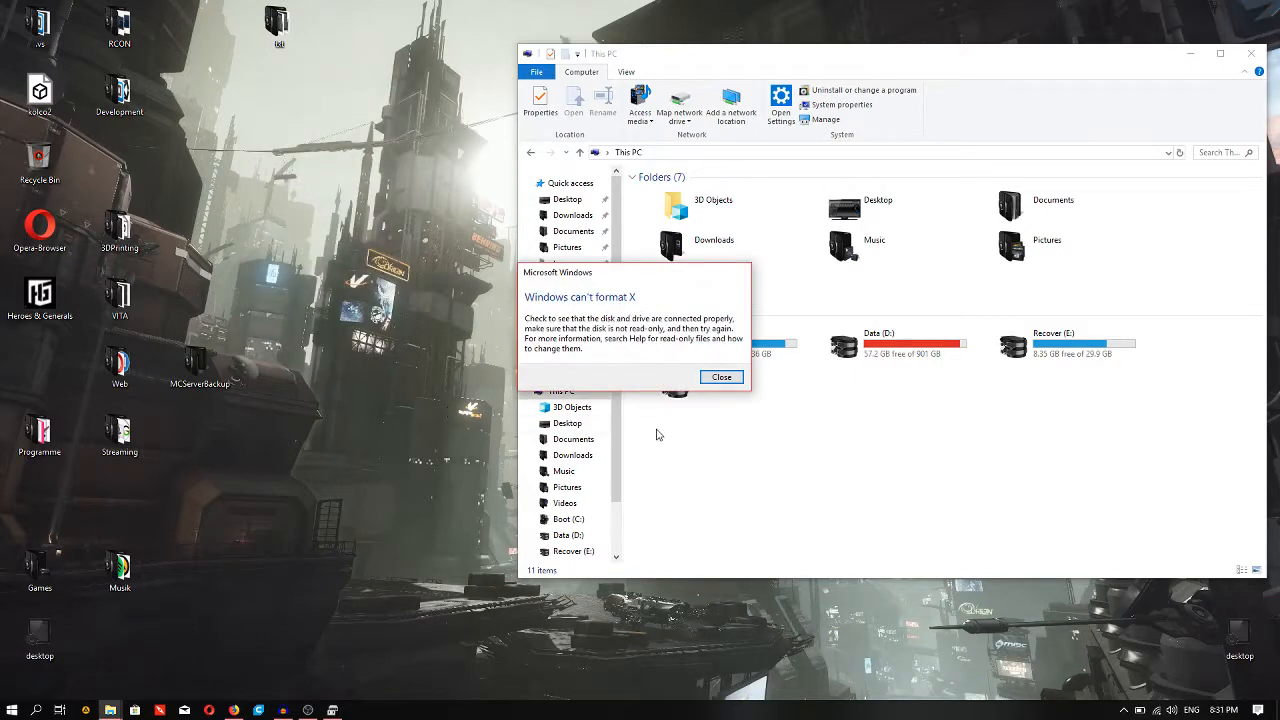
click(721, 377)
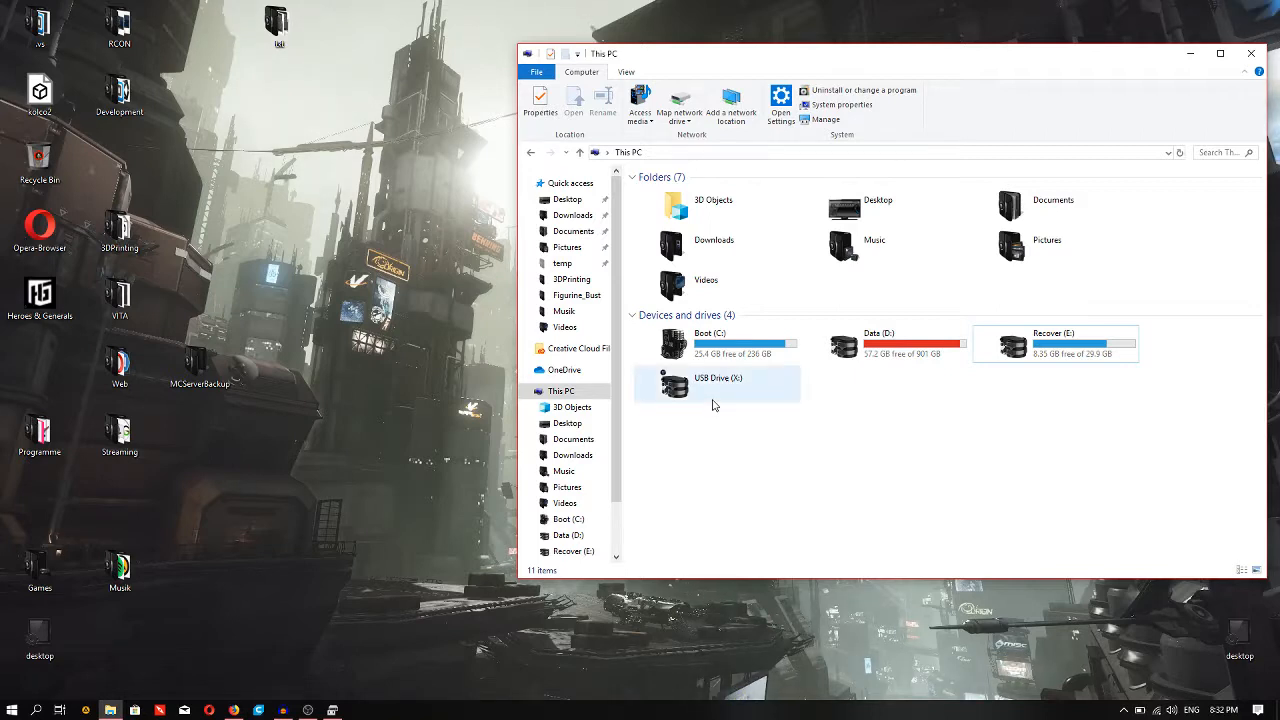
right_click(717, 394)
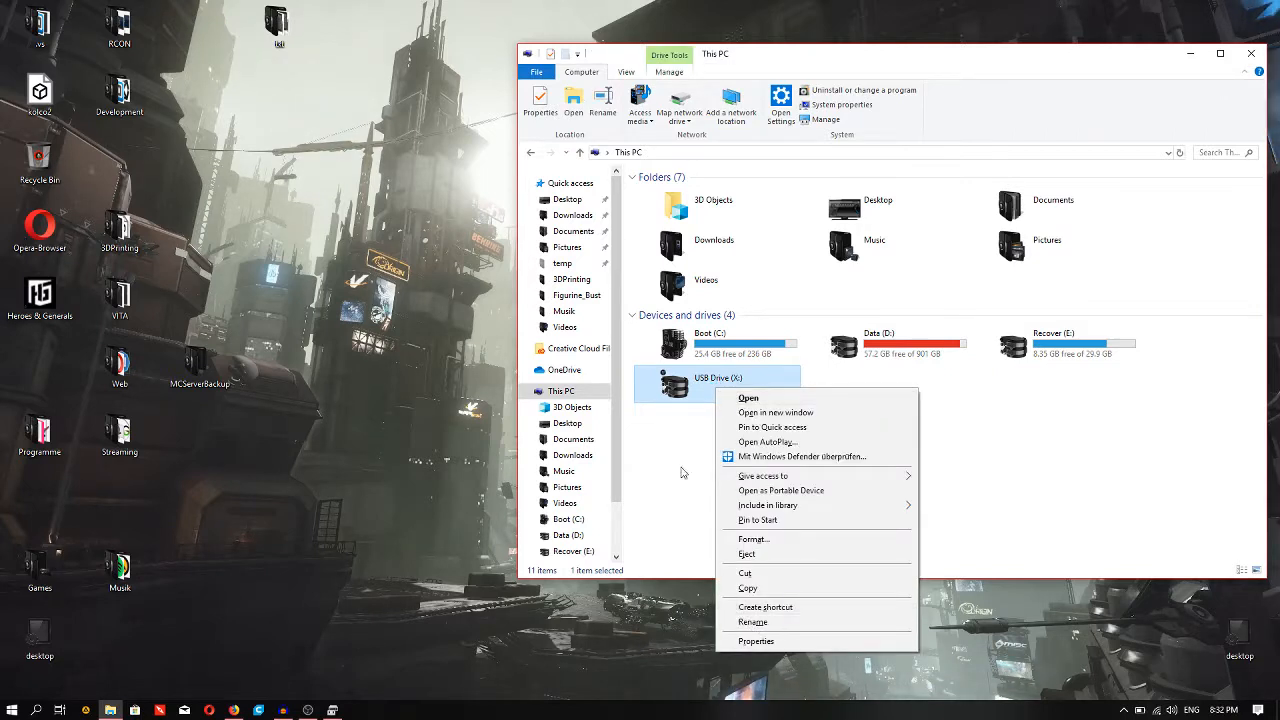
click(686, 403)
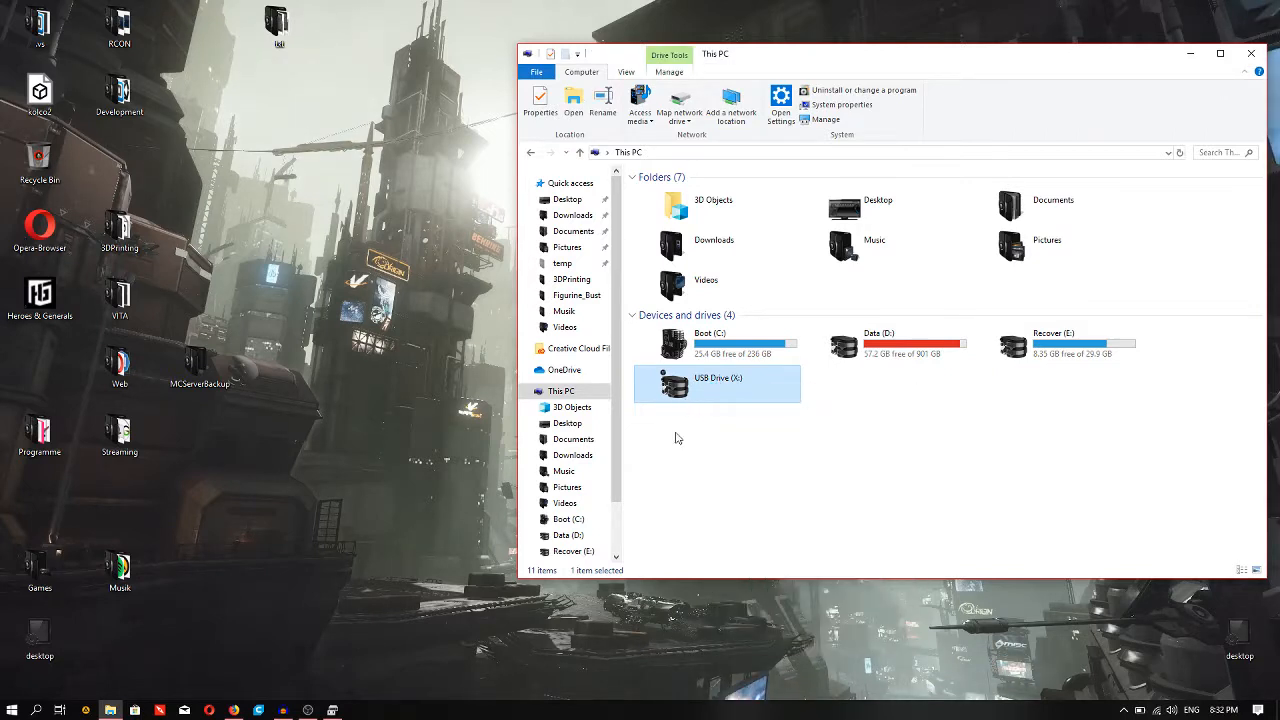
click(398, 494)
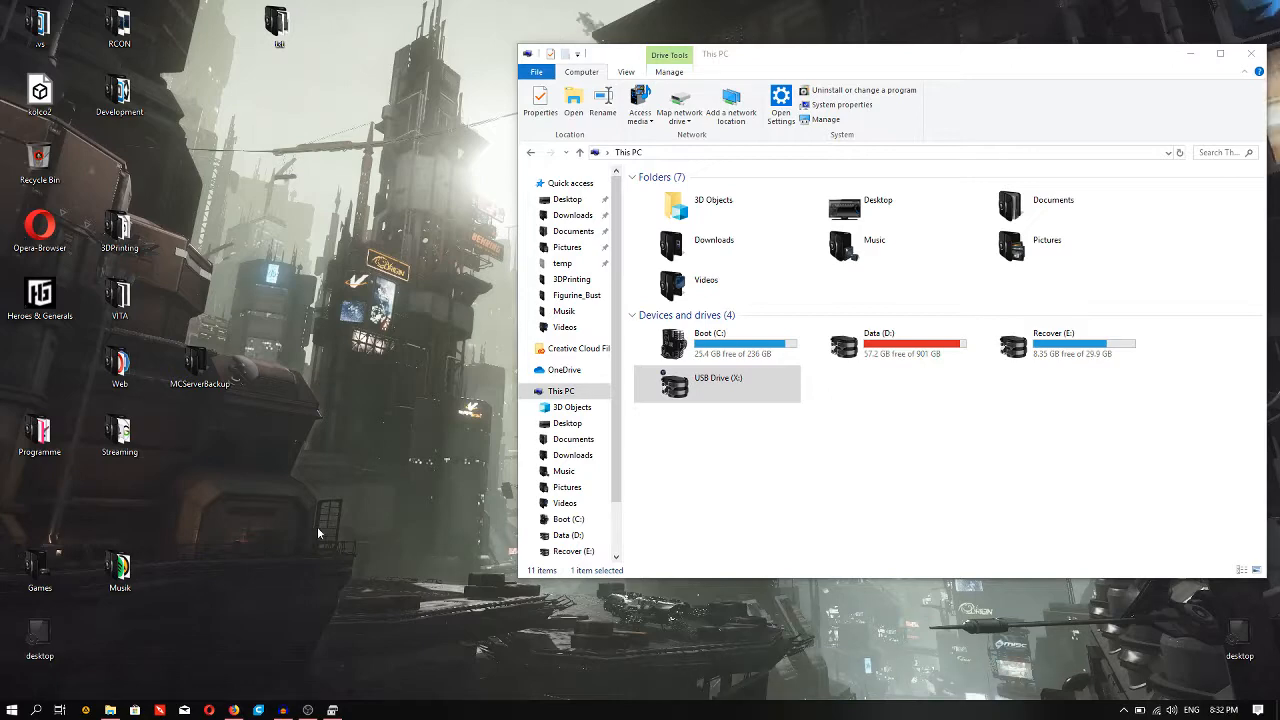
Step: Try to launch diskpart through the Windows search
click(11, 710)
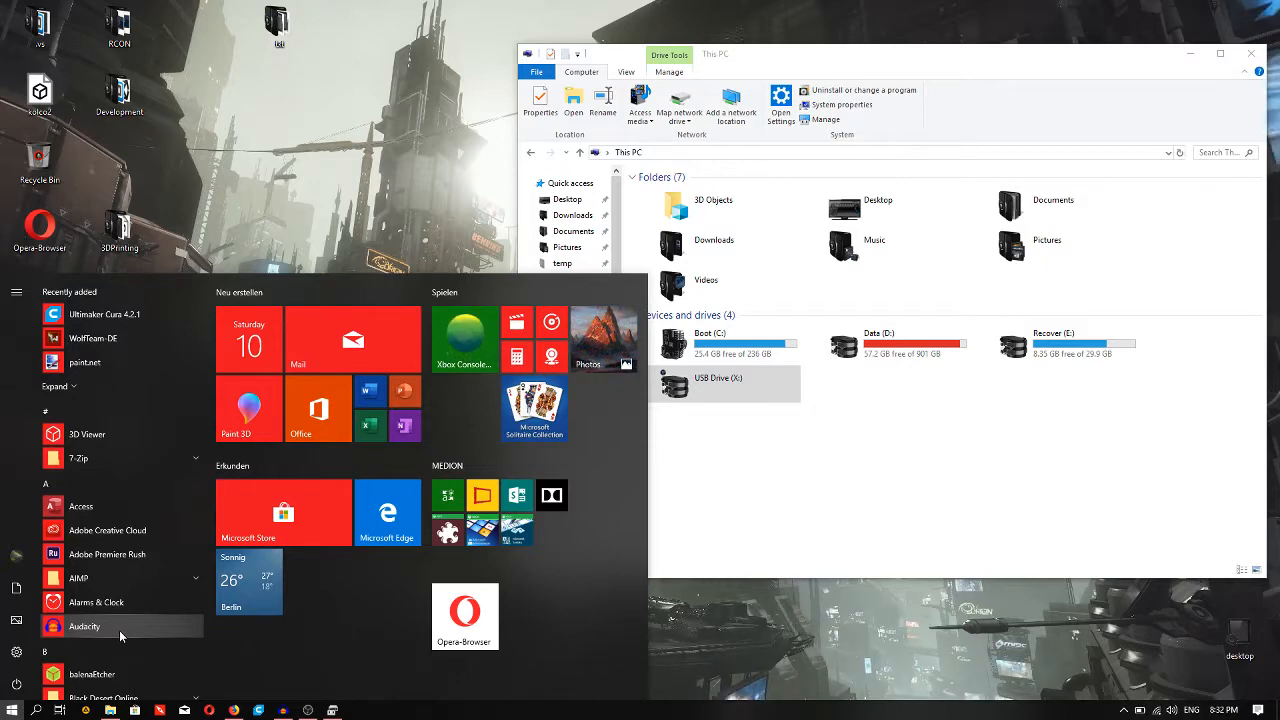
text(diskpart)
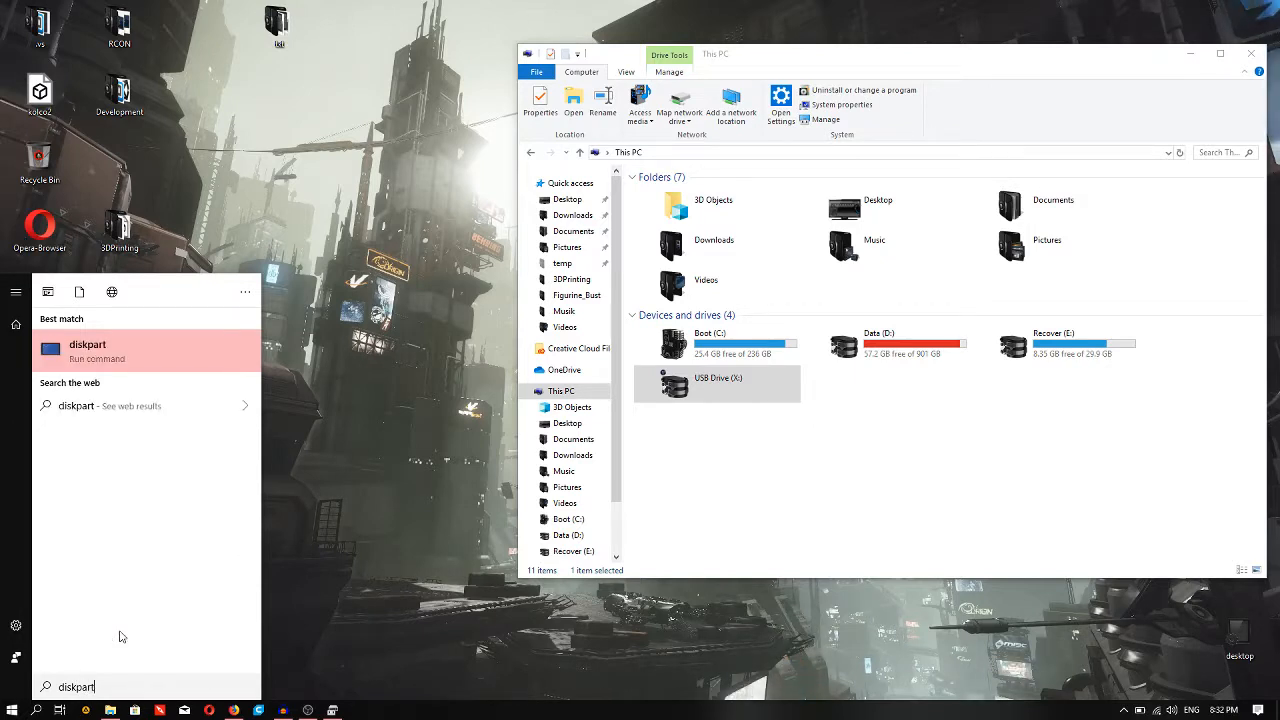
key(Return)
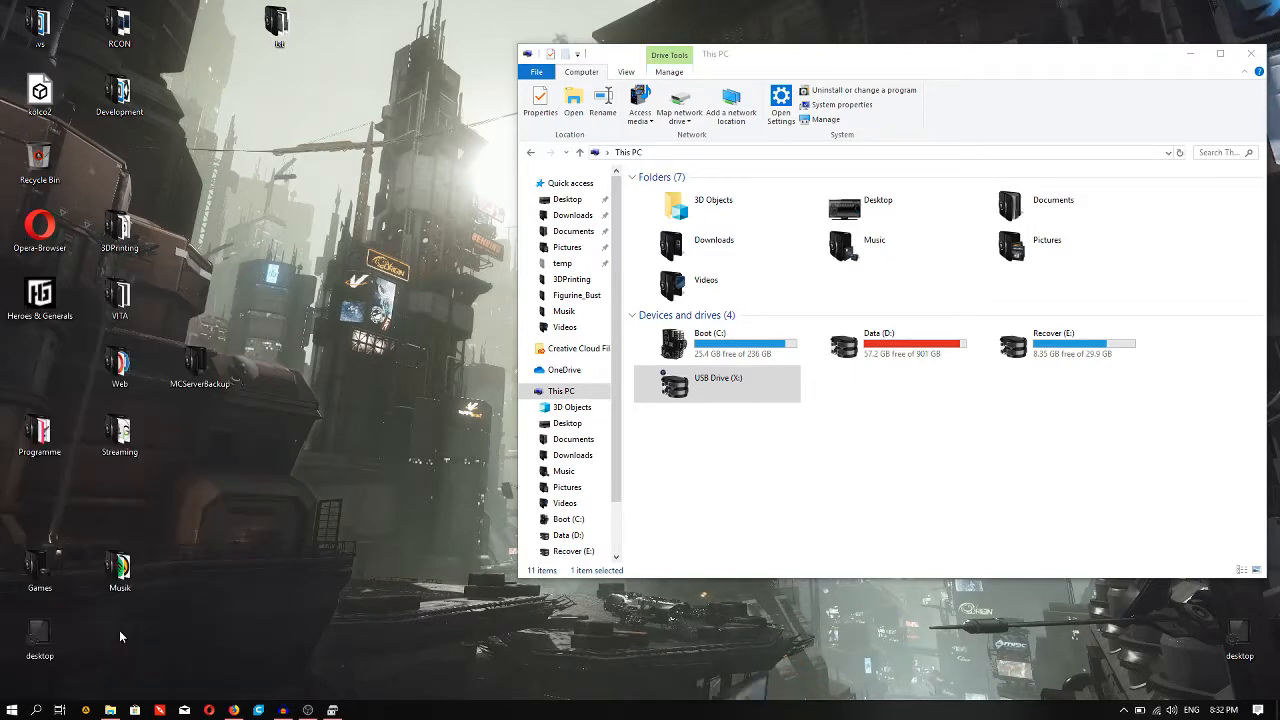
Step: Open a Command Prompt window by running cmd
key(super+r)
text(cmd)
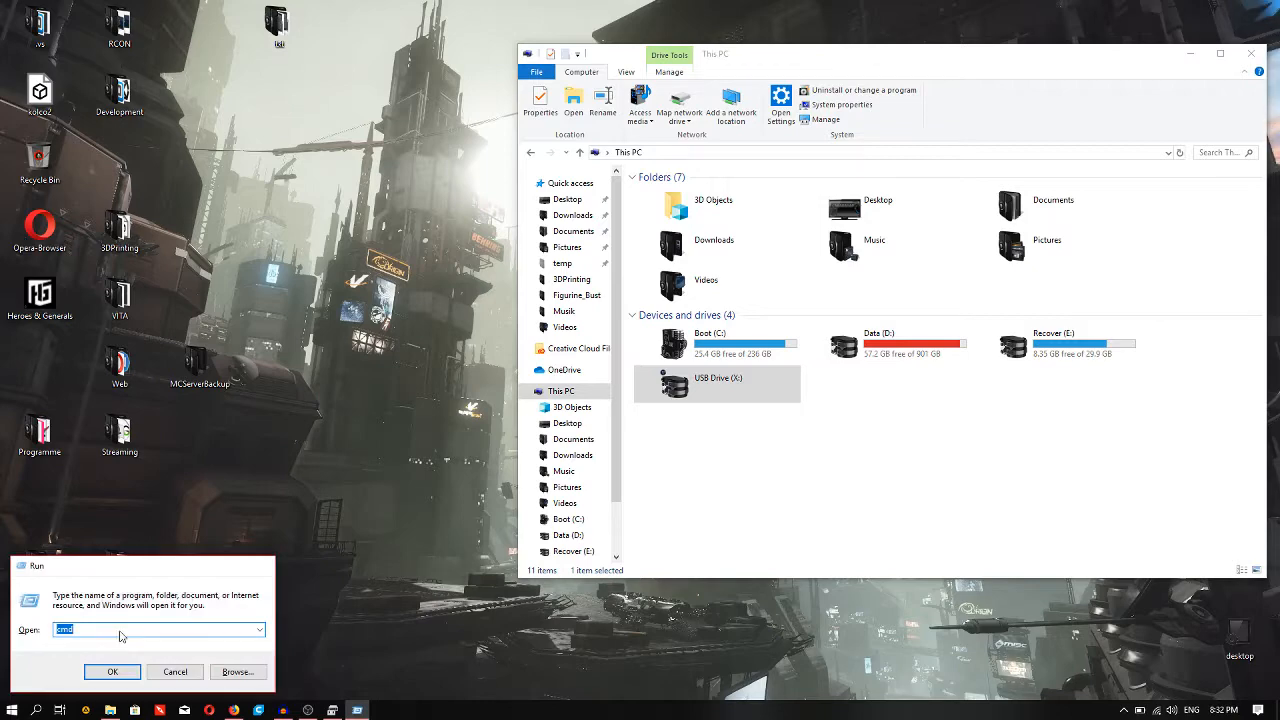
key(Return)
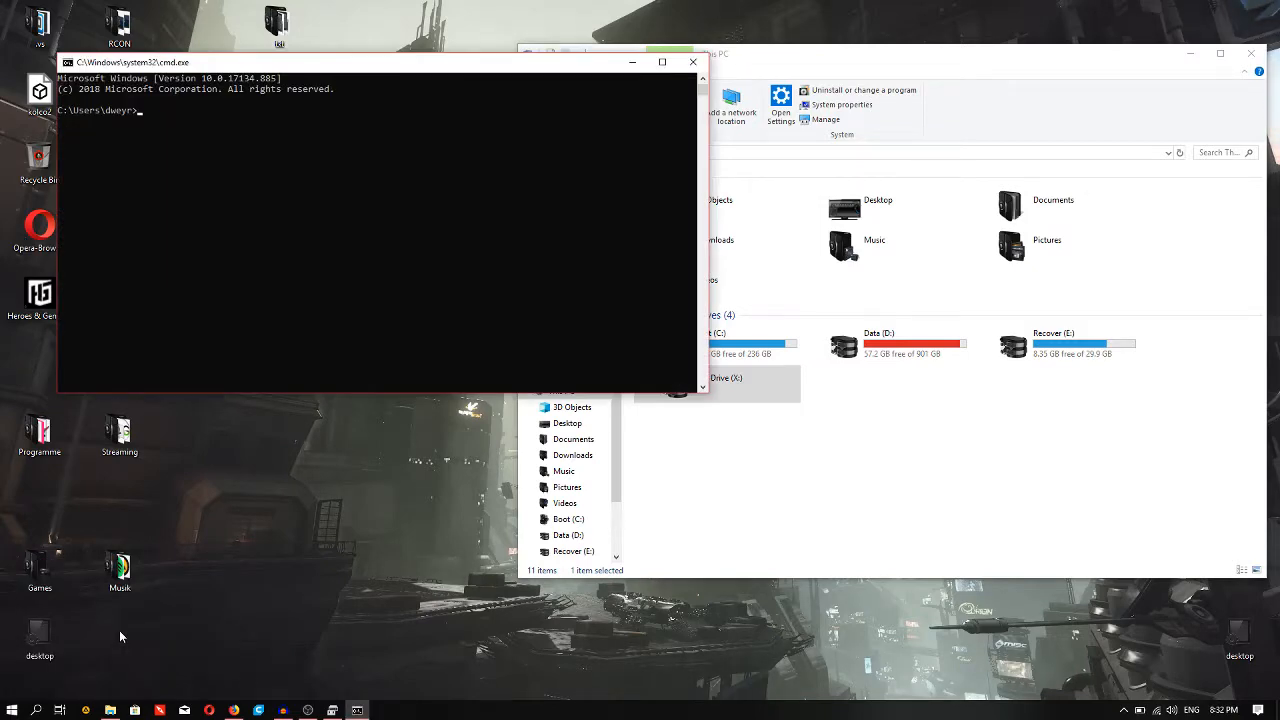
Step: Run diskpart and maximize its console window
click(12, 710)
key(super+r)
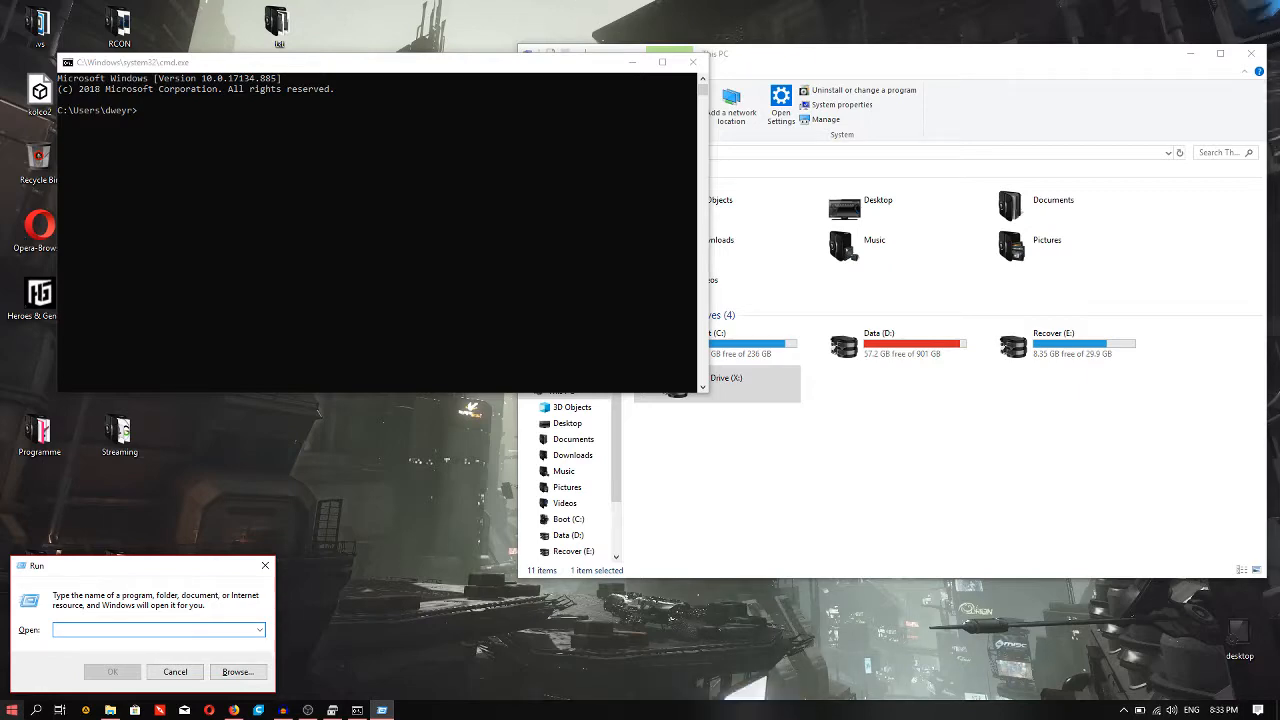
text(diskpart)
key(Return)
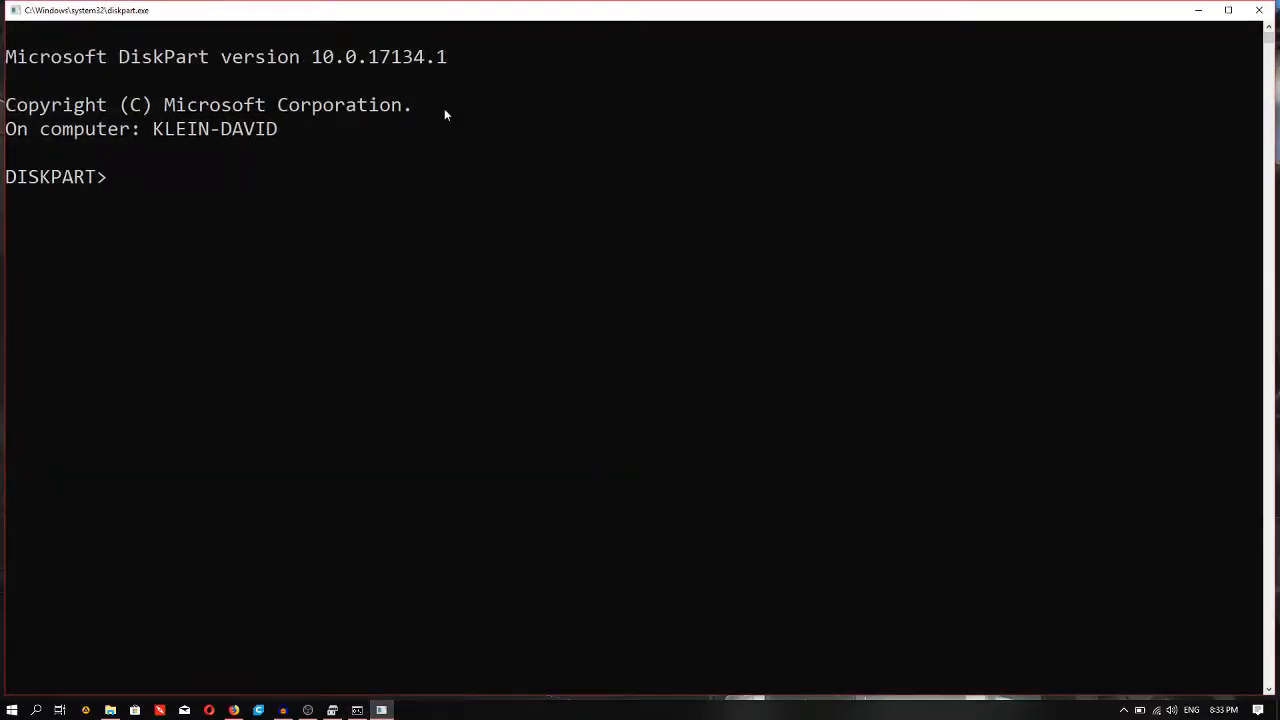
double_click(557, 16)
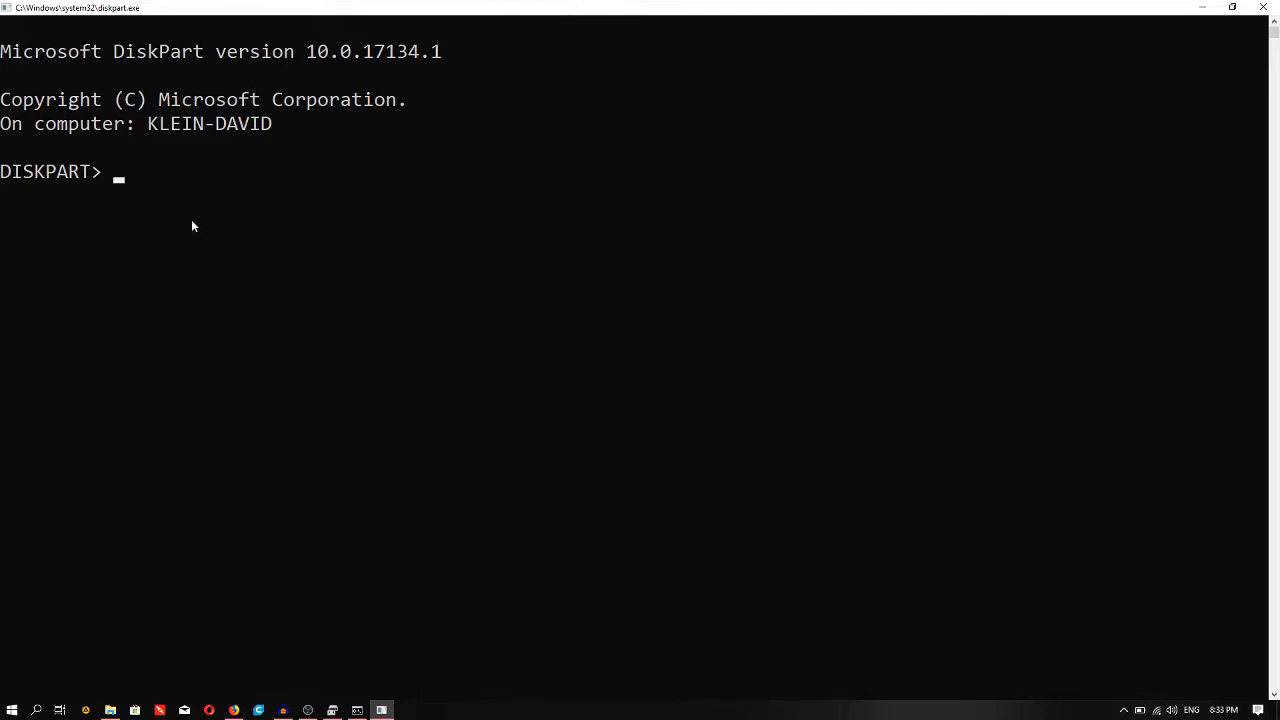
Step: List all disks of the computer in DiskPart with the list disk command
drag(5, 172, 97, 172)
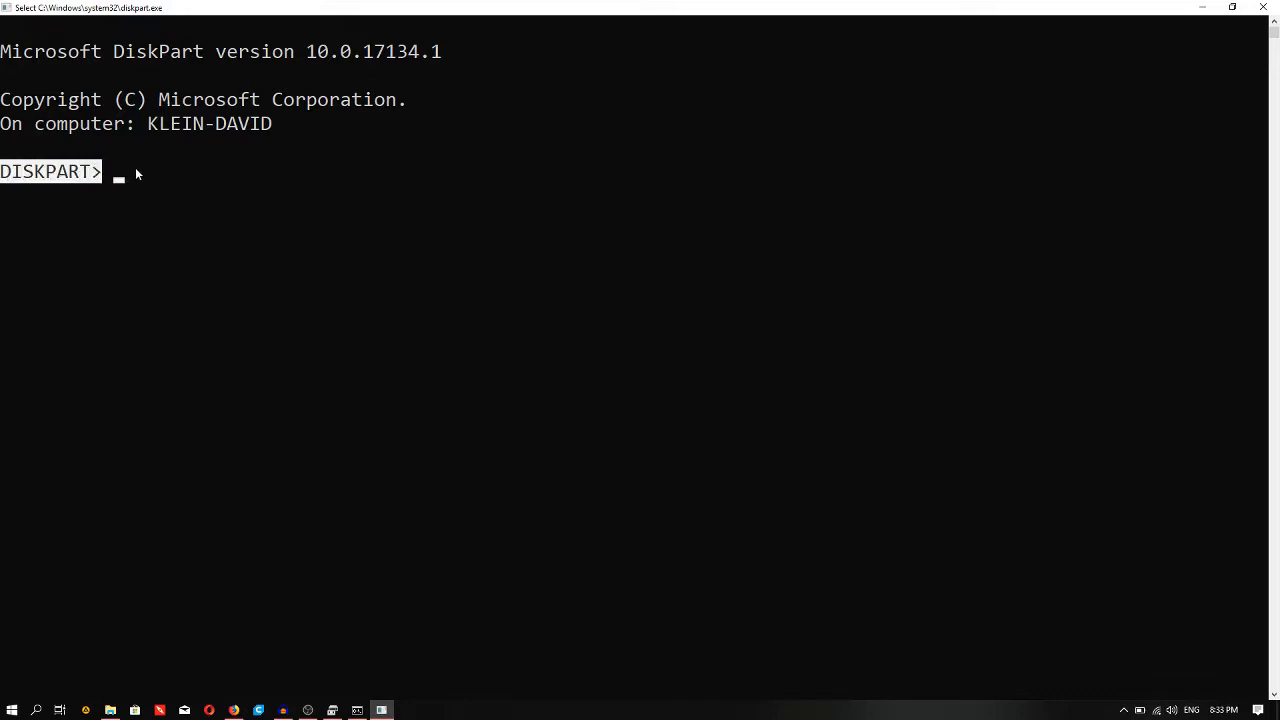
click(140, 173)
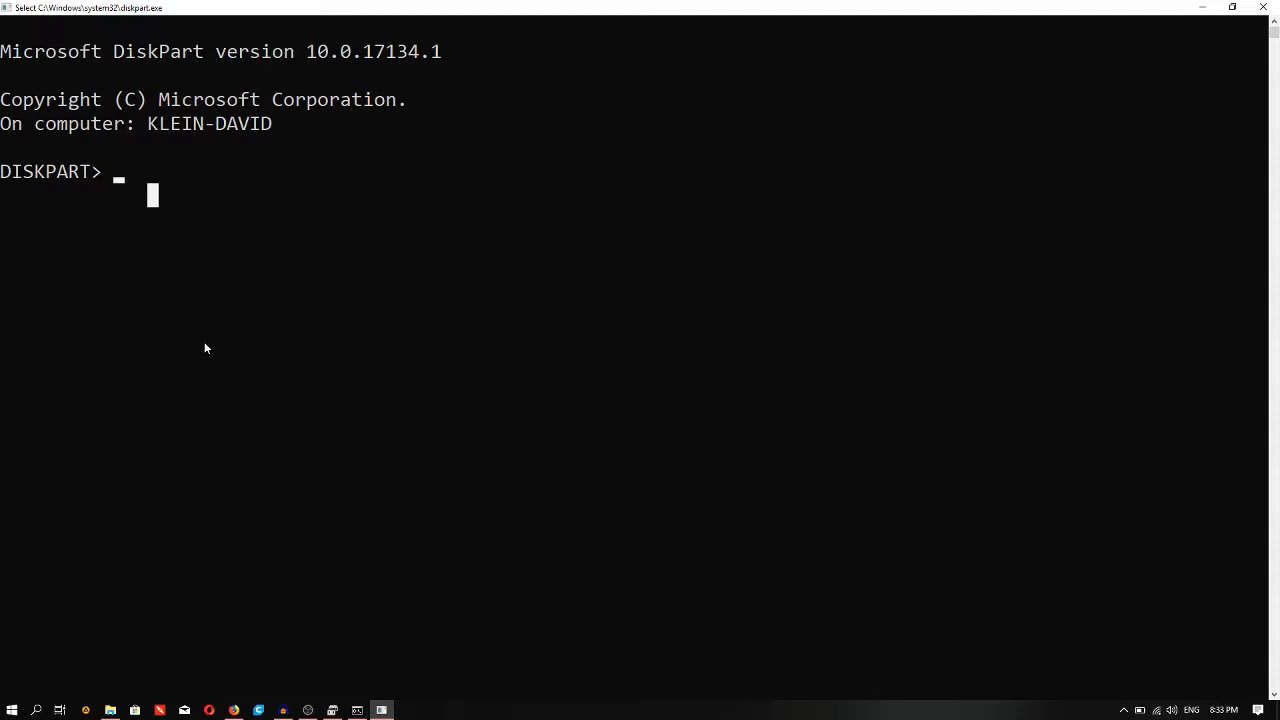
key(Escape)
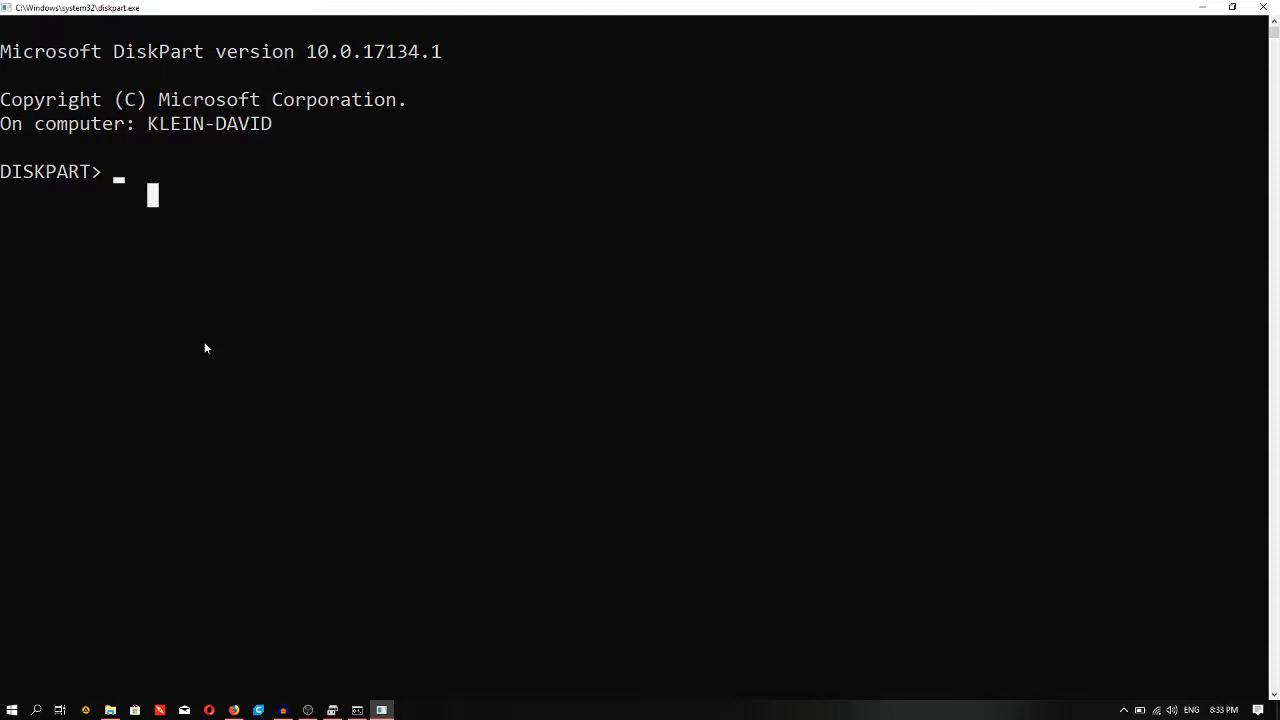
text(list dsik)
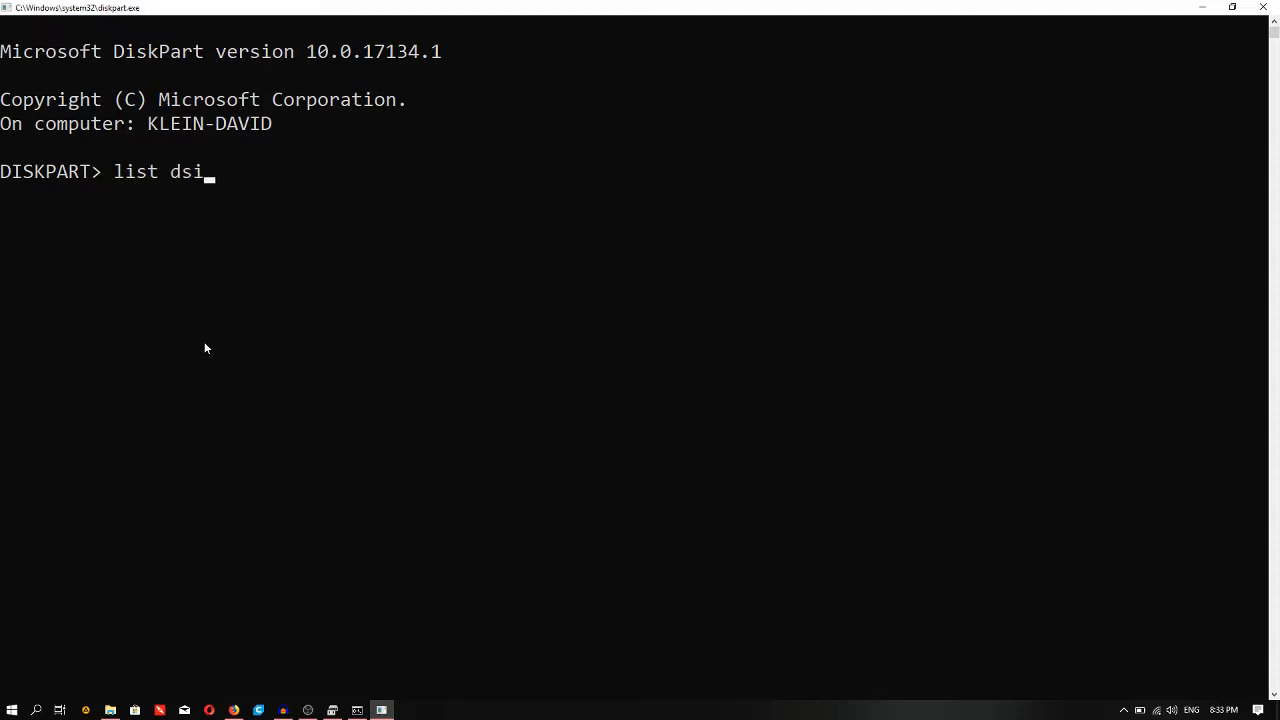
key(BackSpace)
key(BackSpace)
key(BackSpace)
text(isk)
key(Return)
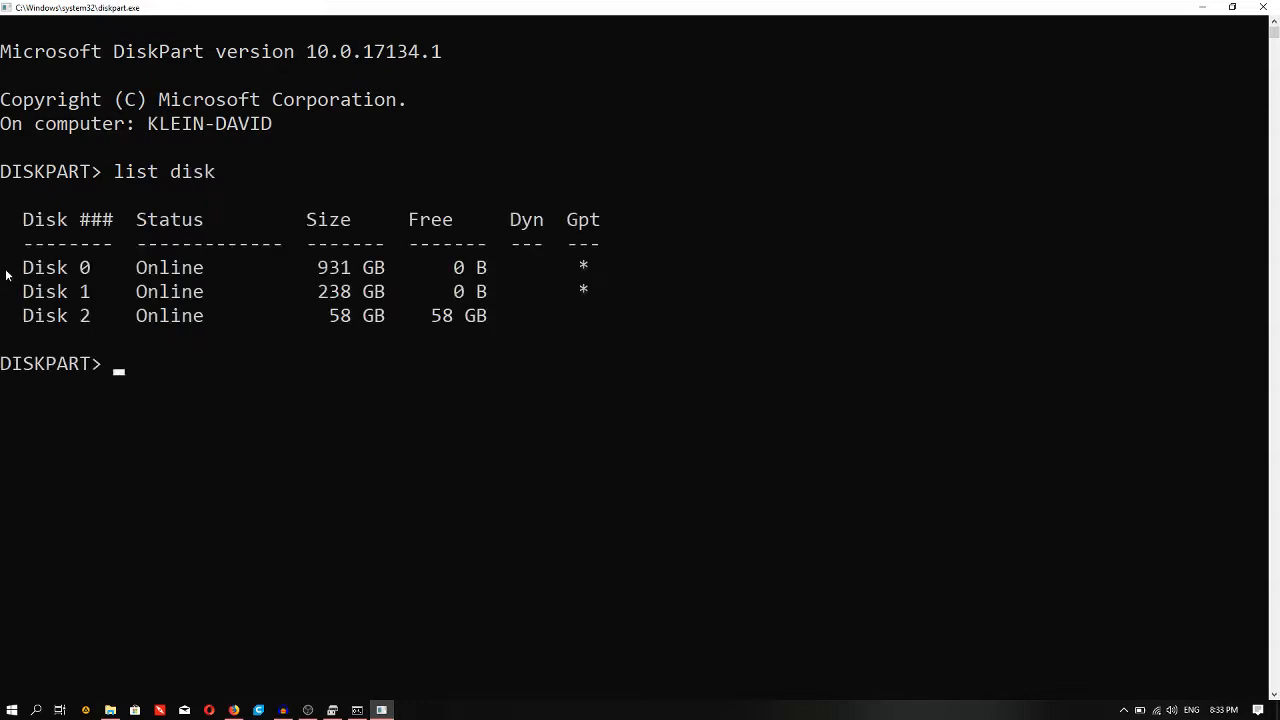
Step: Examine the numbers, sizes and free space of the listed disks to identify the USB drive
drag(8, 268, 11, 337)
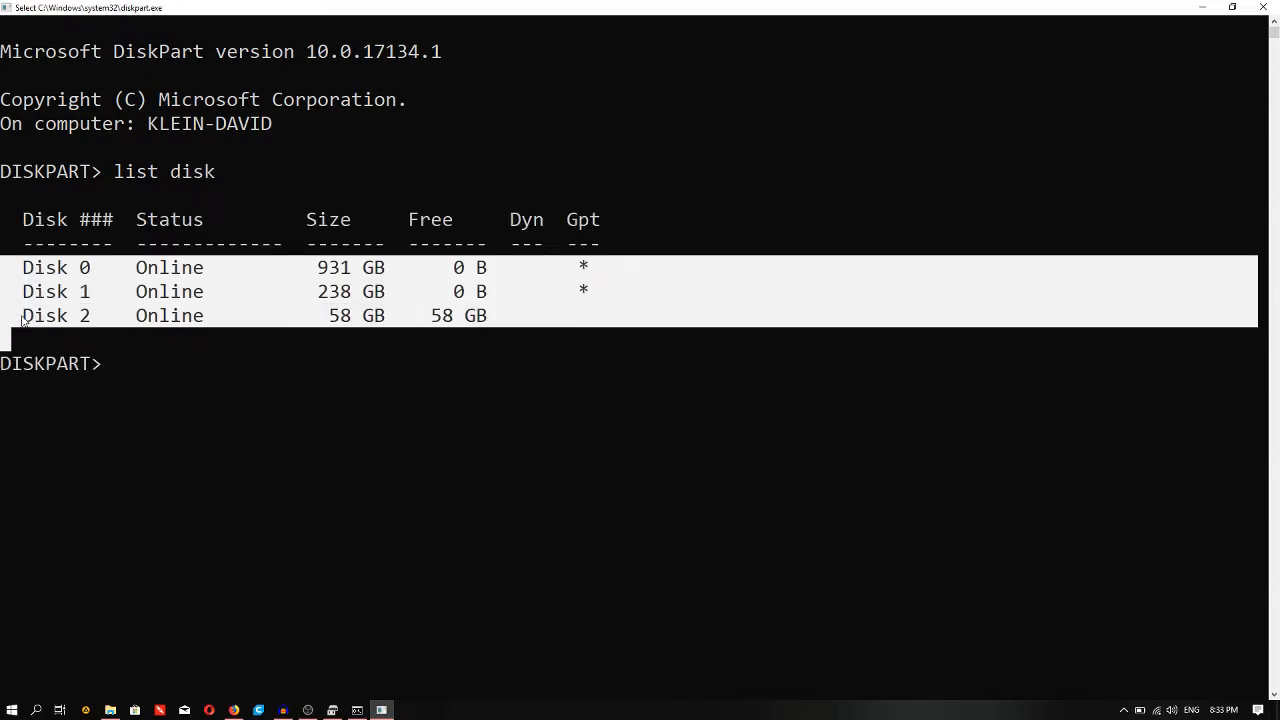
click(65, 316)
drag(70, 268, 95, 272)
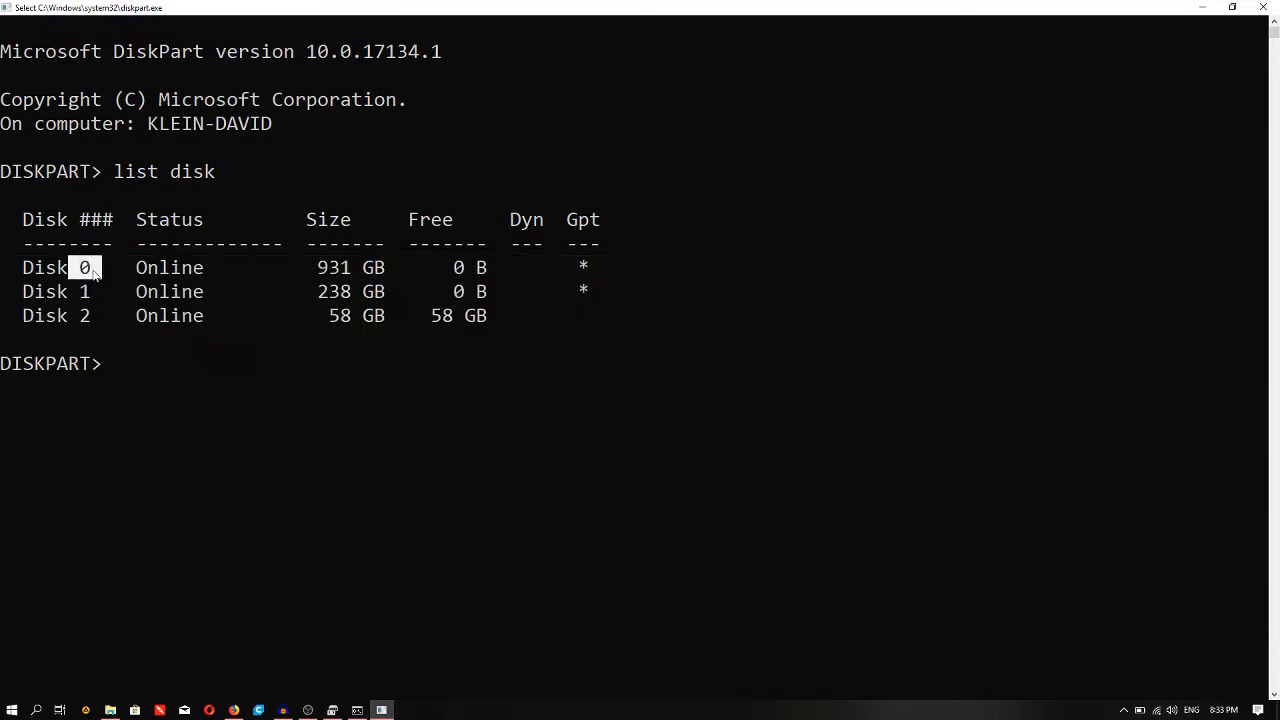
drag(306, 268, 385, 268)
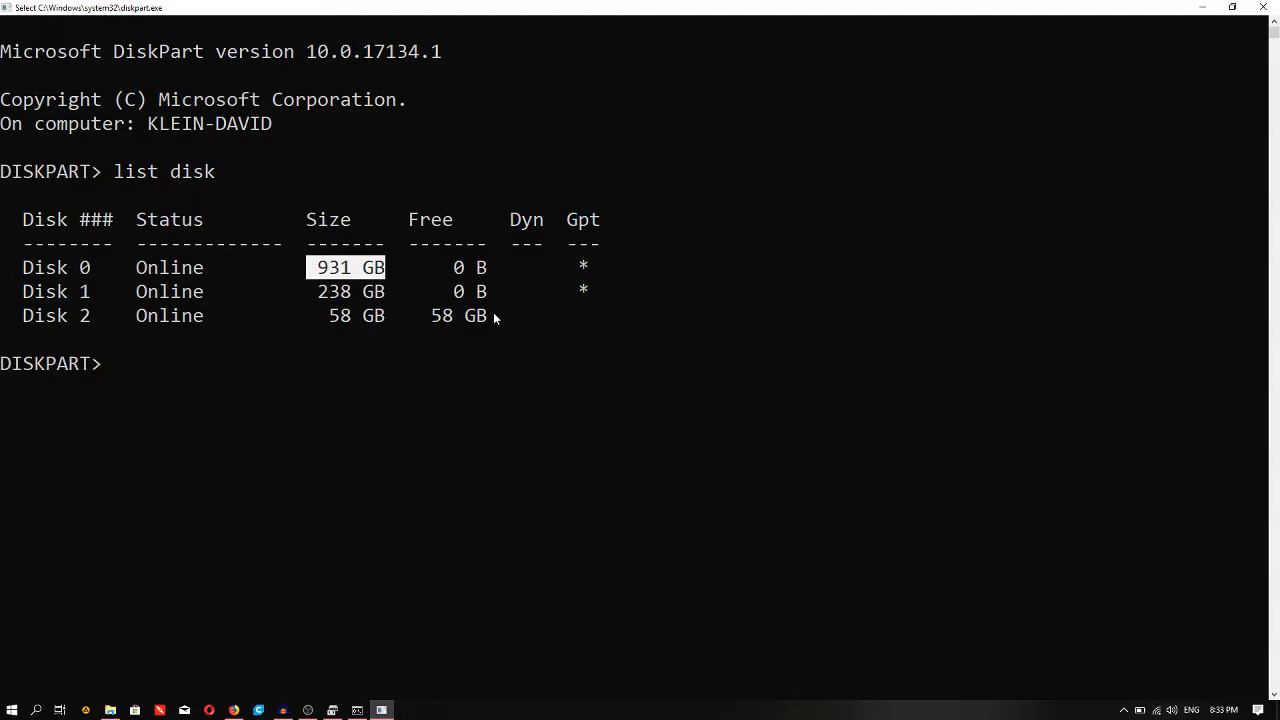
click(320, 322)
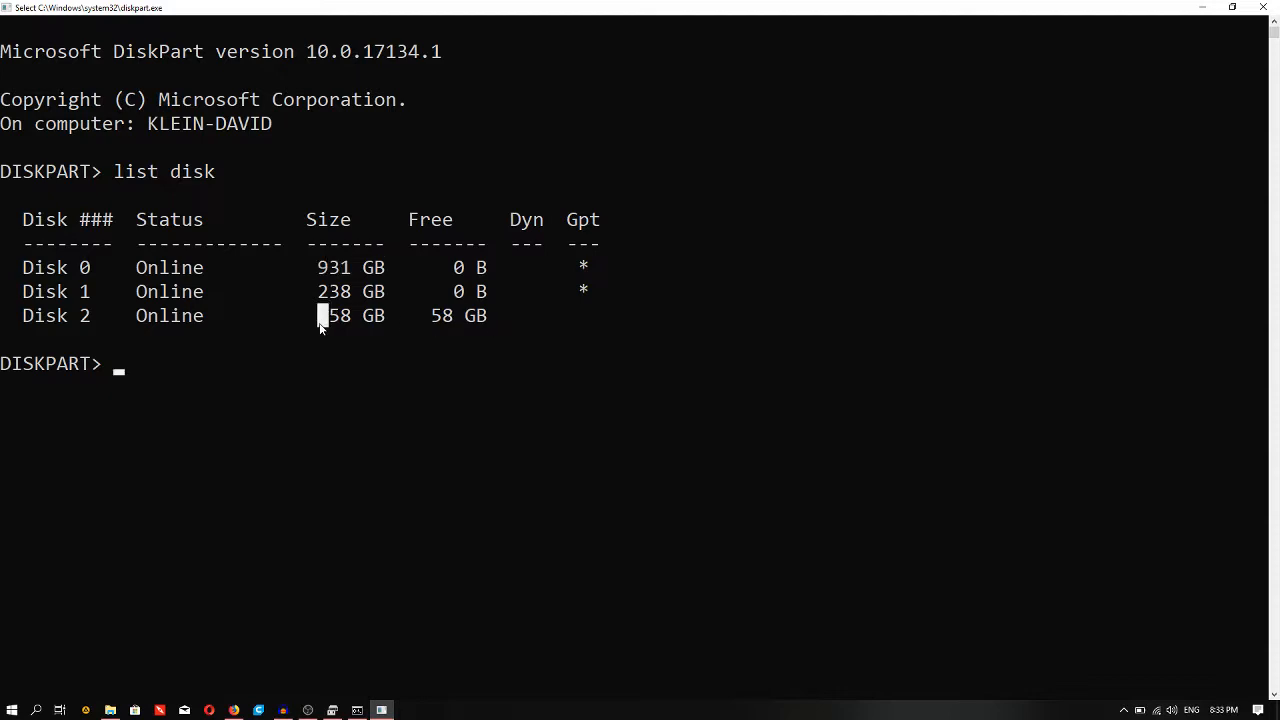
drag(320, 322, 388, 322)
click(448, 320)
drag(518, 322, 424, 322)
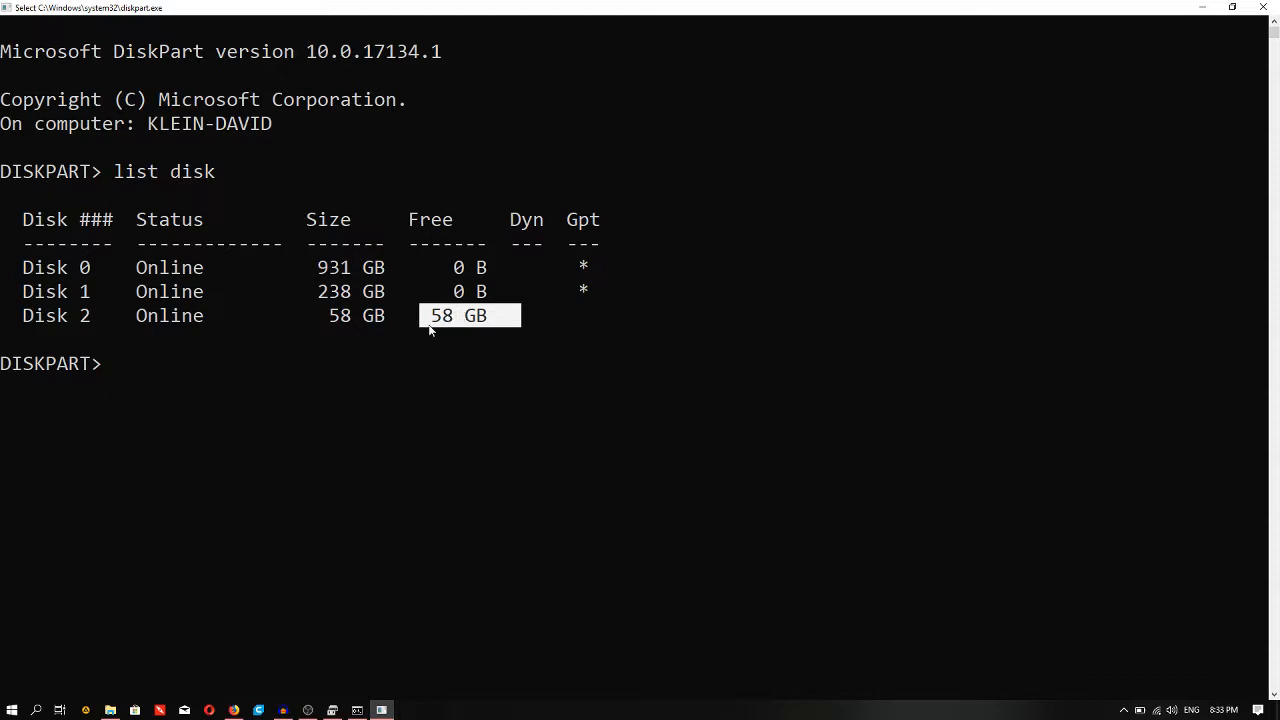
click(458, 318)
click(512, 325)
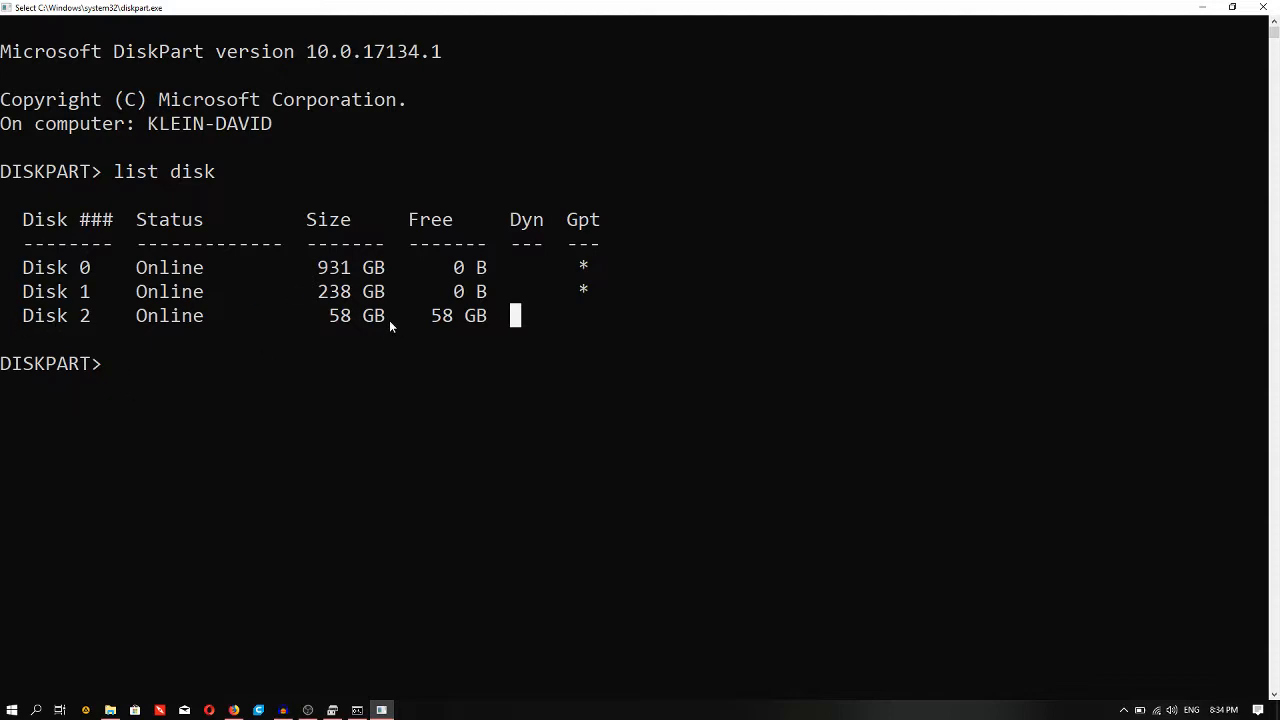
drag(391, 318, 317, 318)
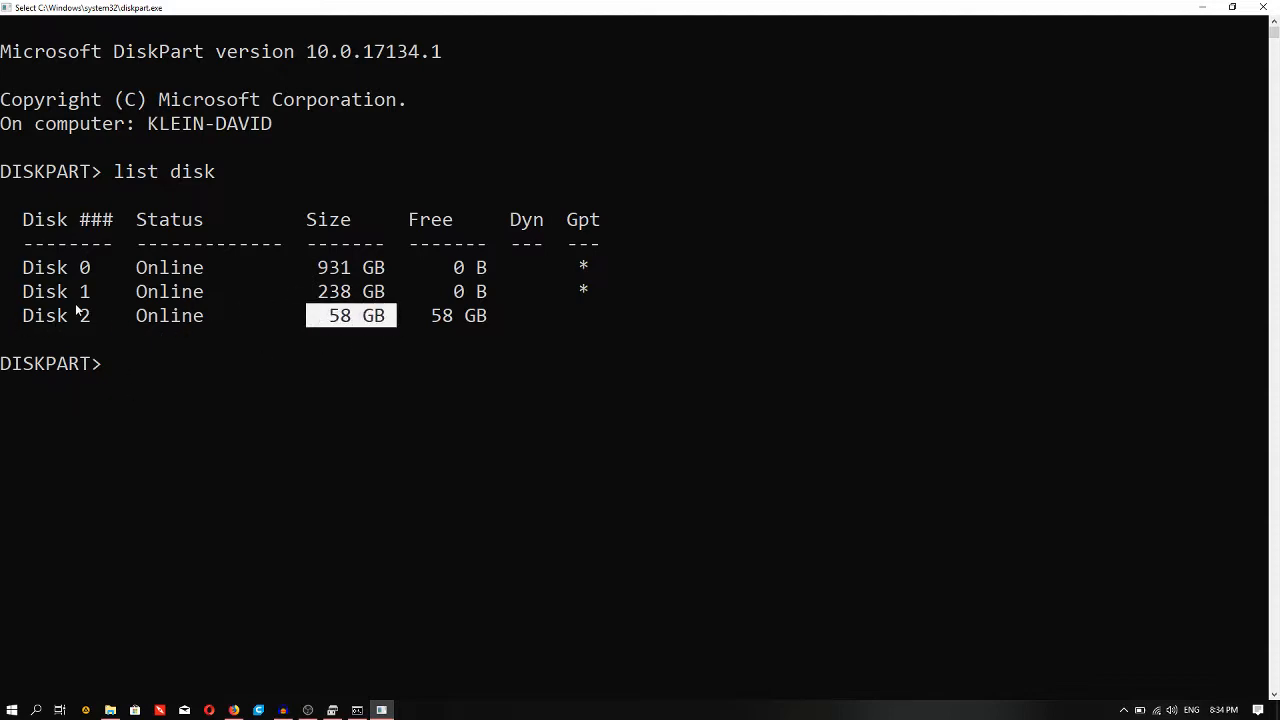
drag(102, 316, 84, 318)
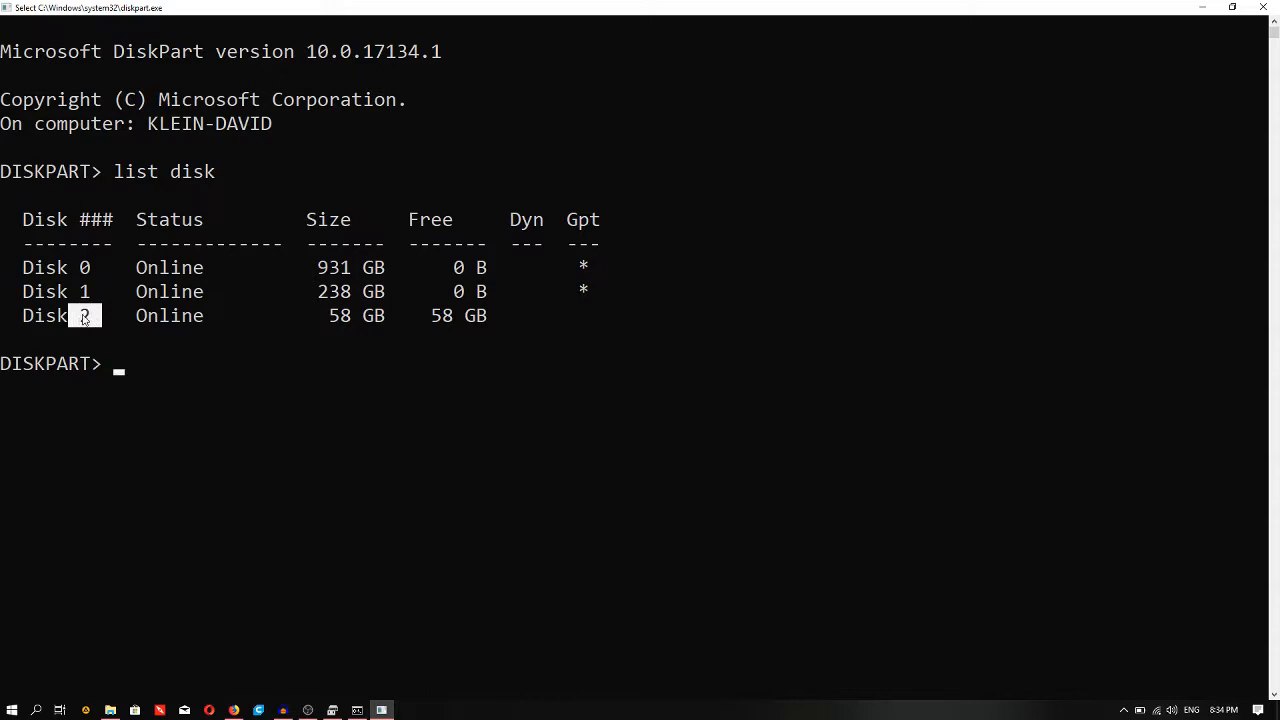
Step: Make disk 2 the active disk in DiskPart with the select disk 2 command
click(176, 365)
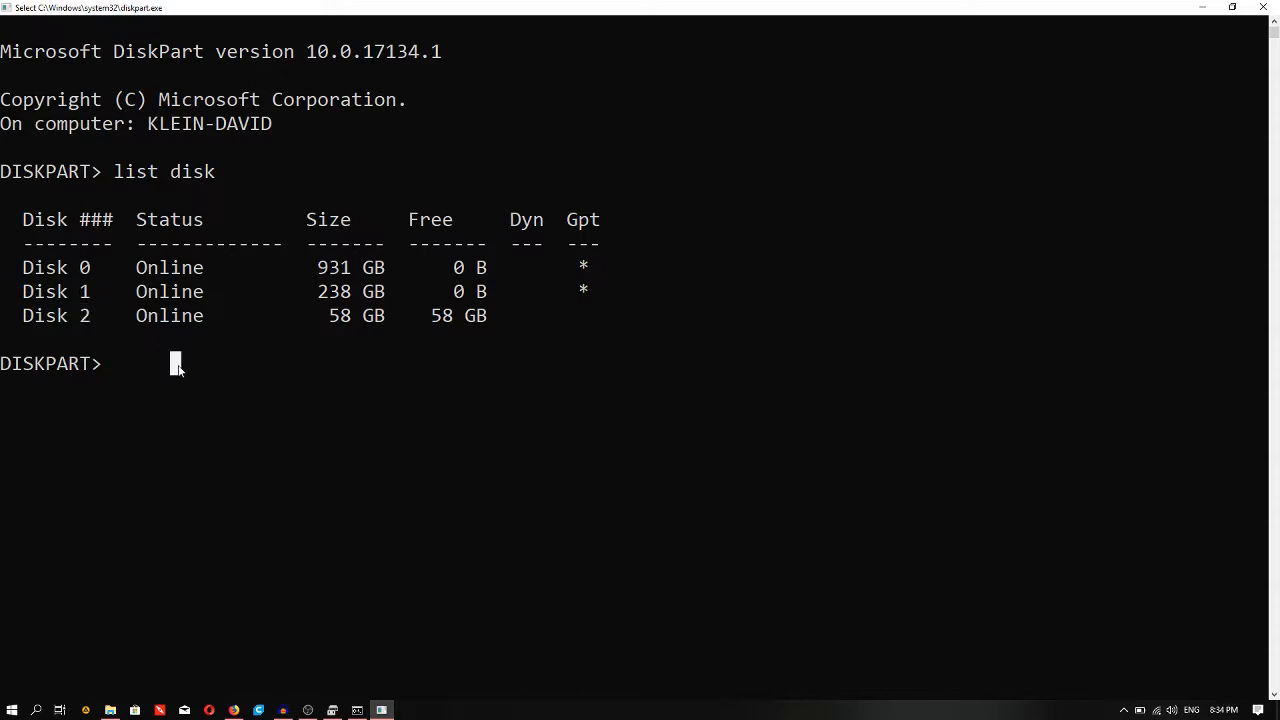
key(Escape)
text(se)
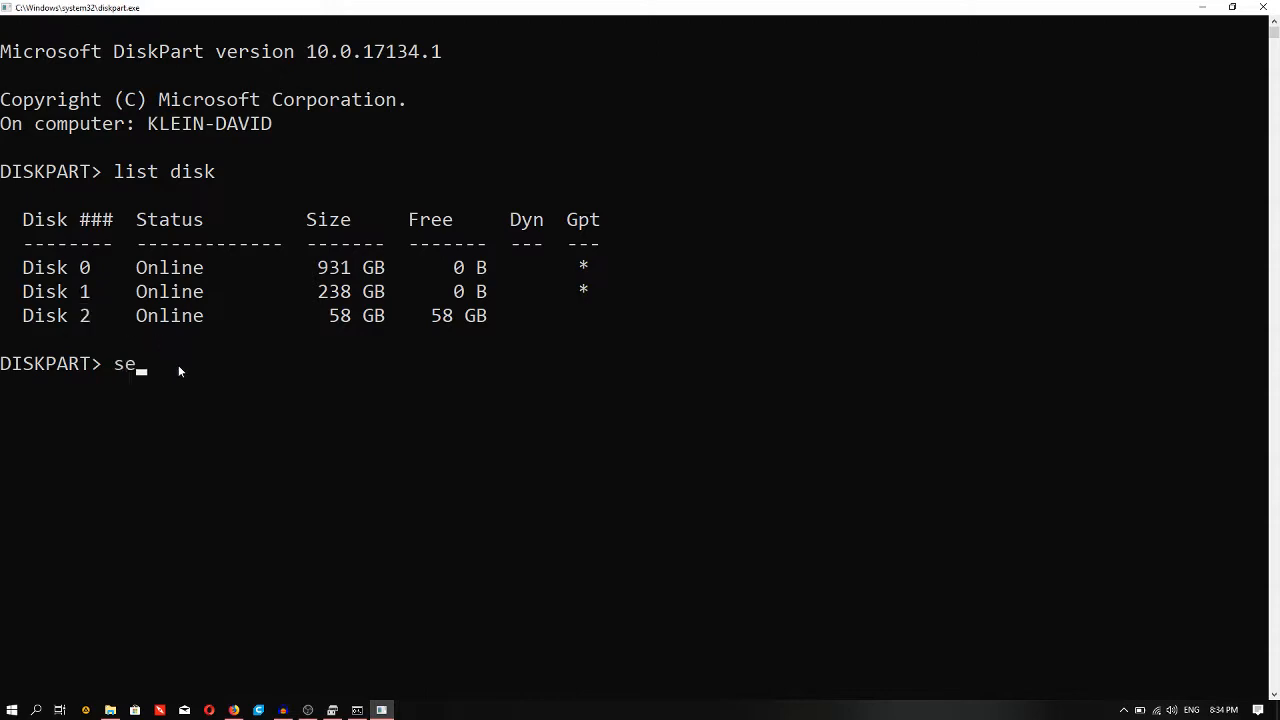
text(lect disk 2)
key(Return)
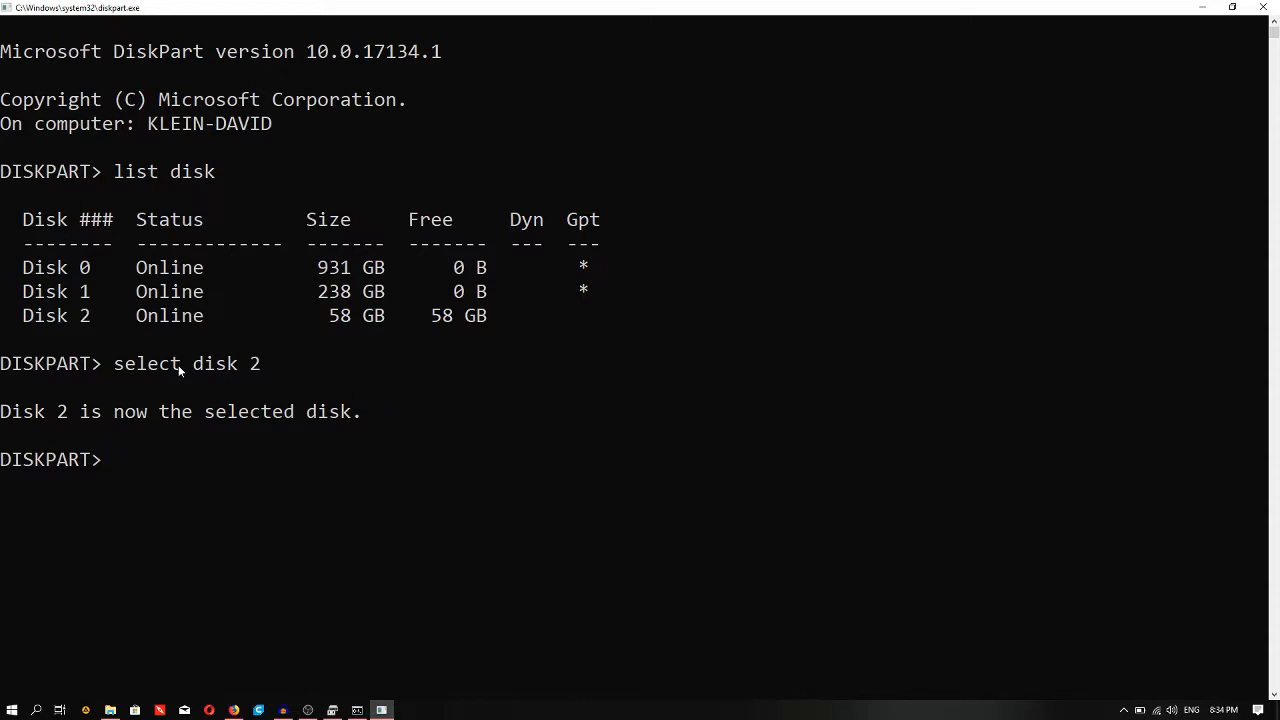
Step: Erase all partitions from the selected disk with the clean command and review DiskPart's response
text(clean)
key(Return)
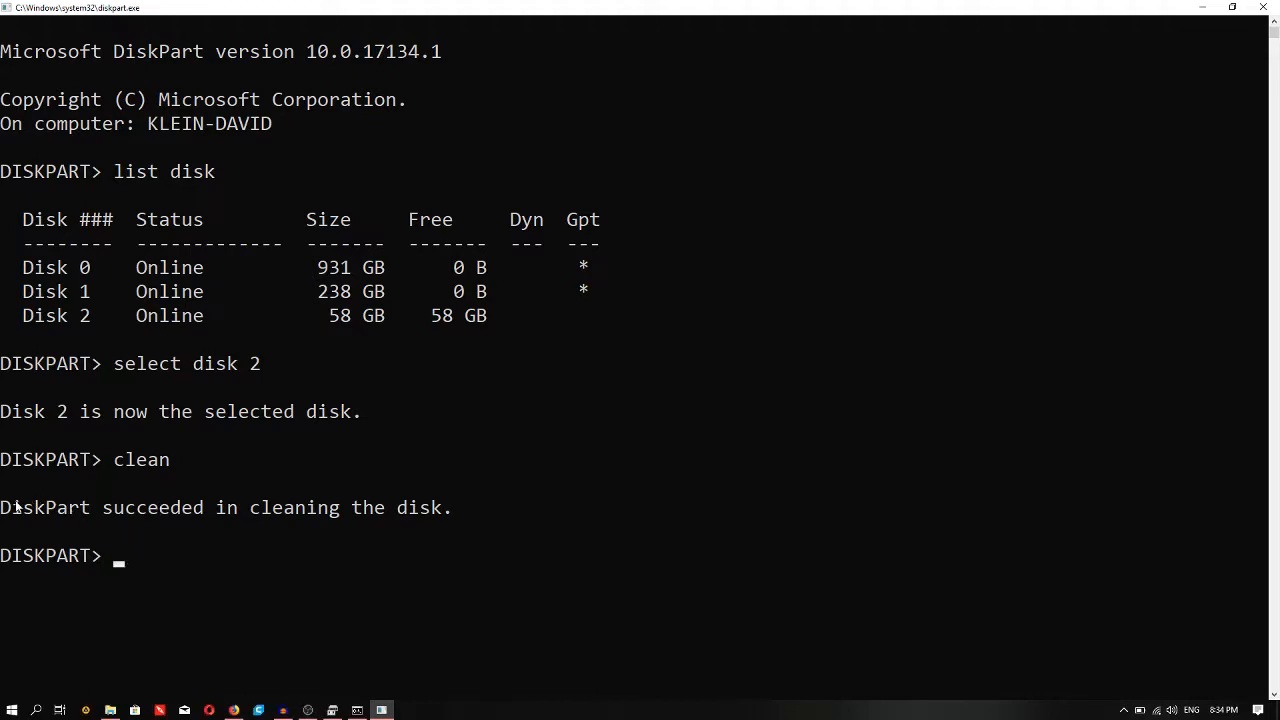
drag(10, 507, 437, 508)
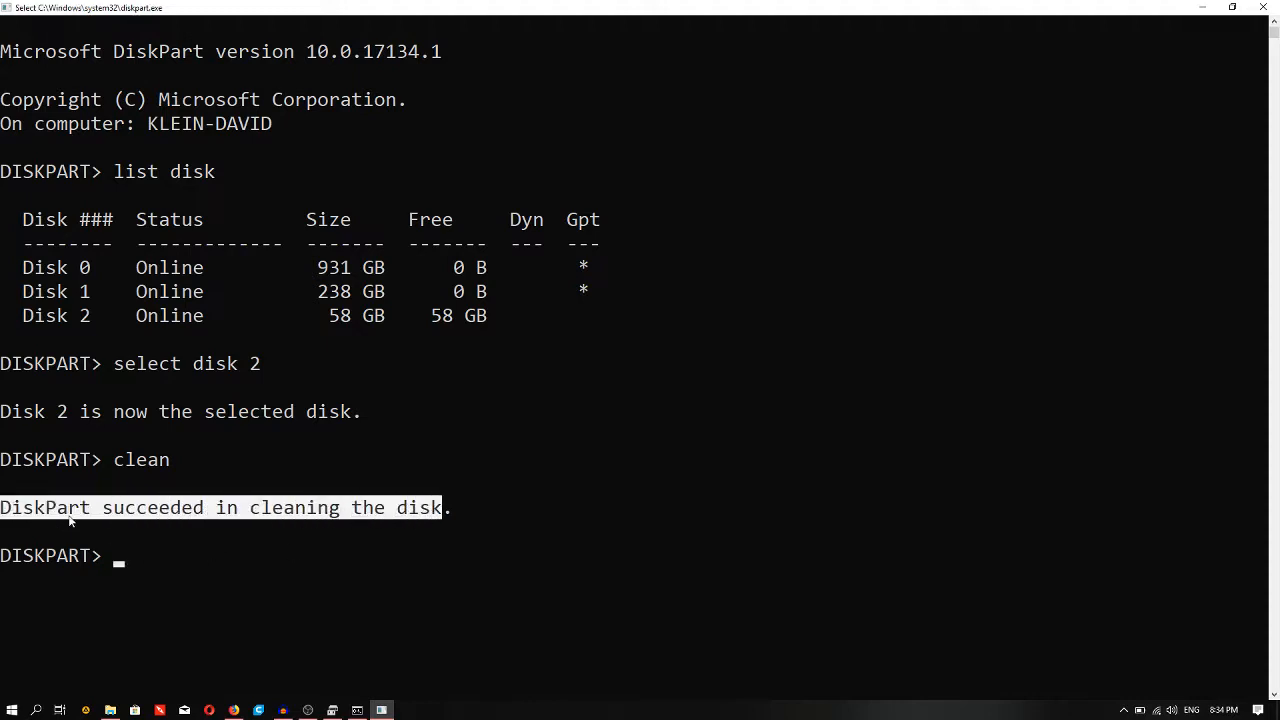
click(142, 556)
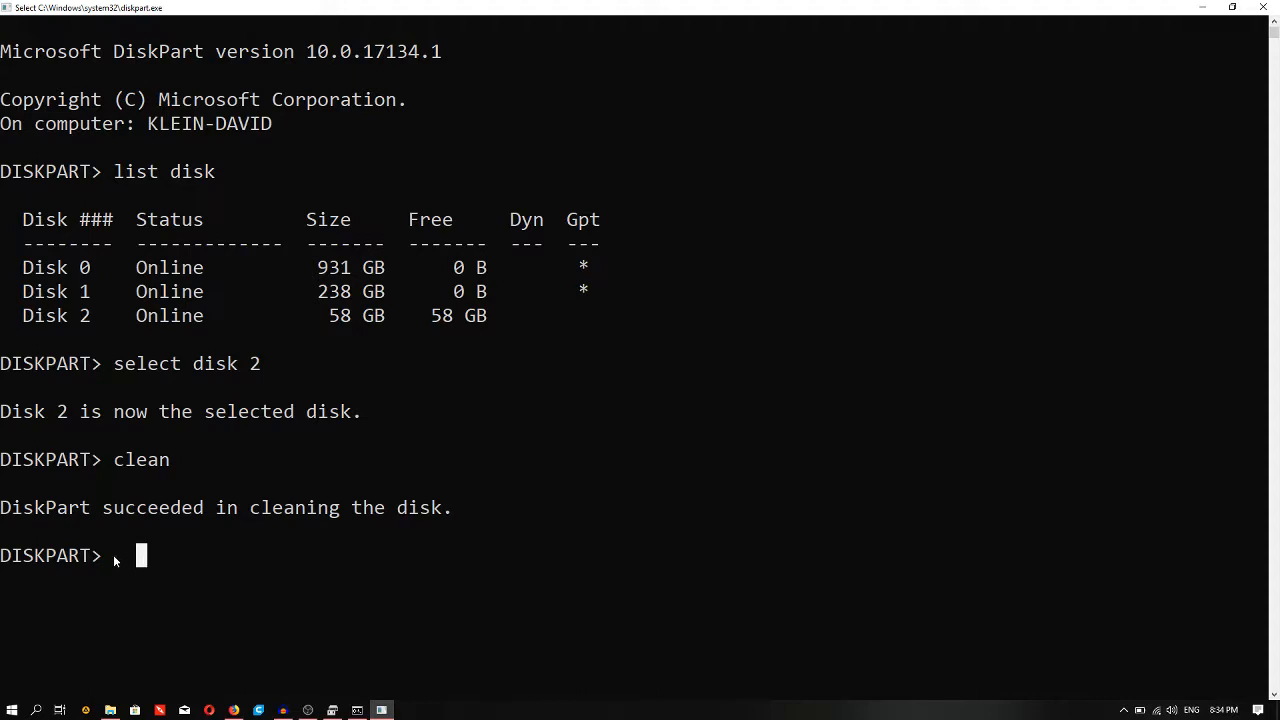
click(118, 556)
double_click(118, 512)
click(118, 512)
click(141, 556)
click(122, 561)
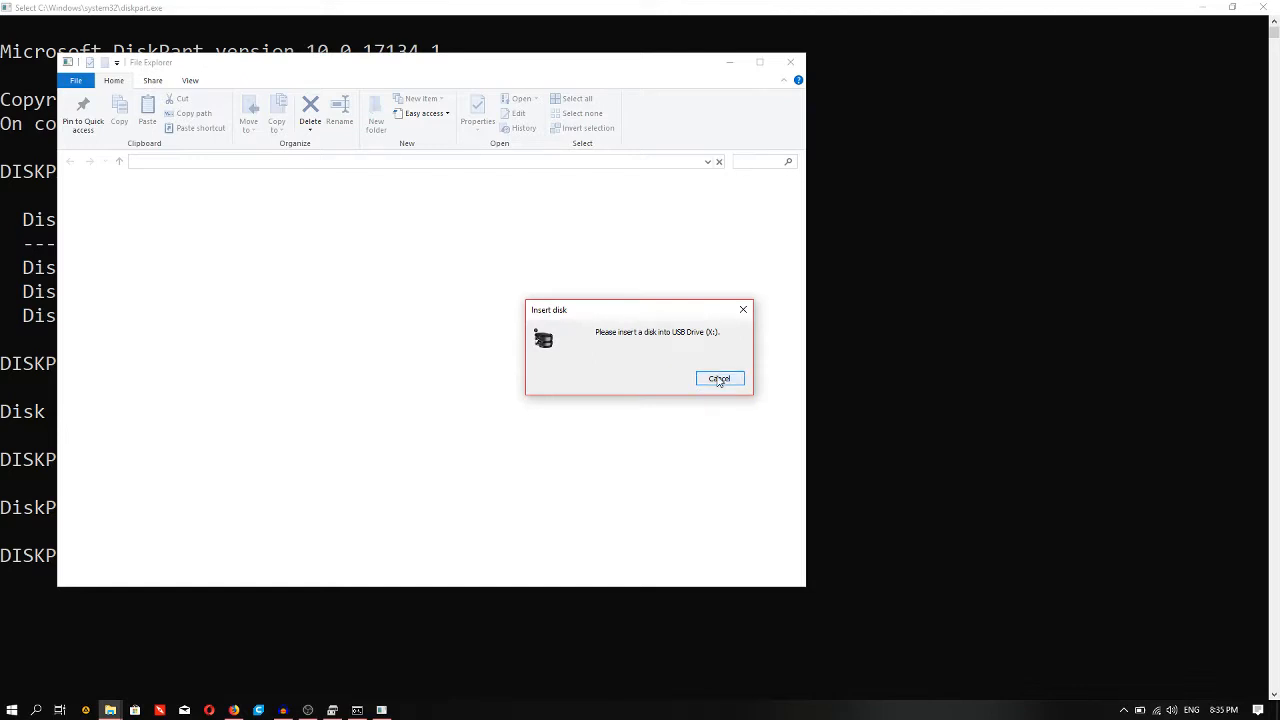
Step: Dismiss the insert disk prompt for the USB drive and close the DiskPart and Command Prompt windows
click(719, 379)
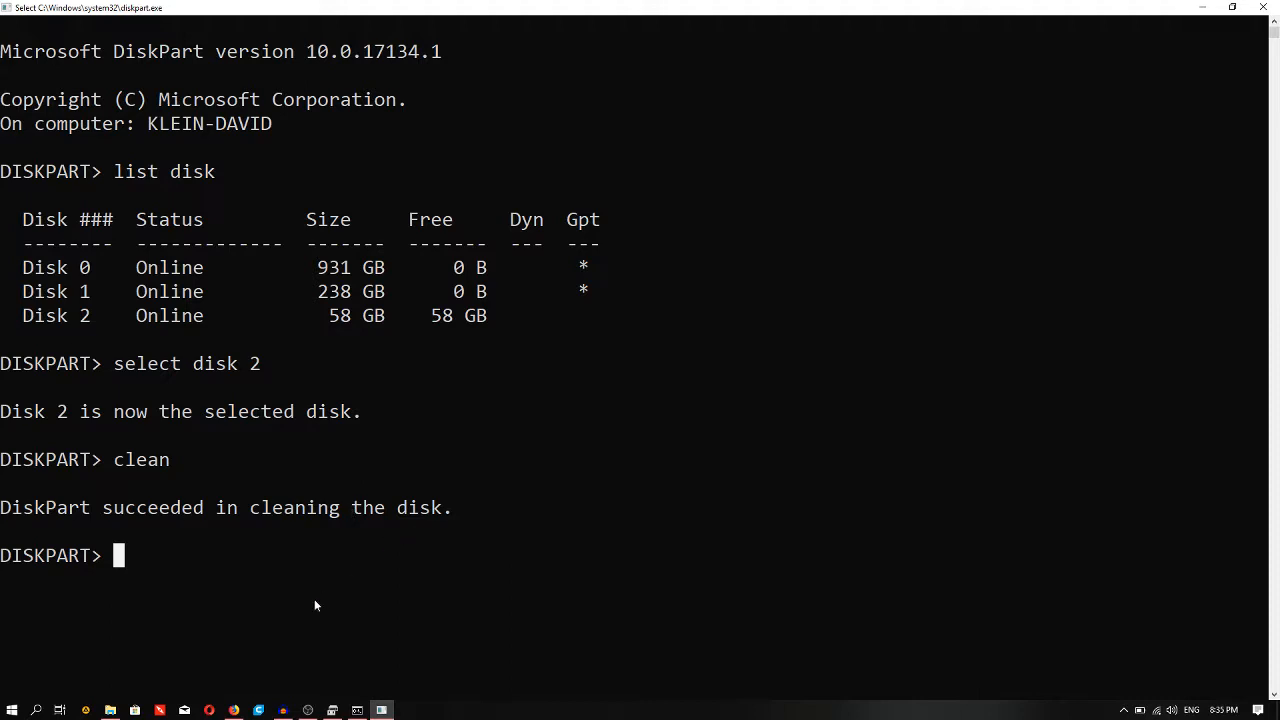
click(1263, 7)
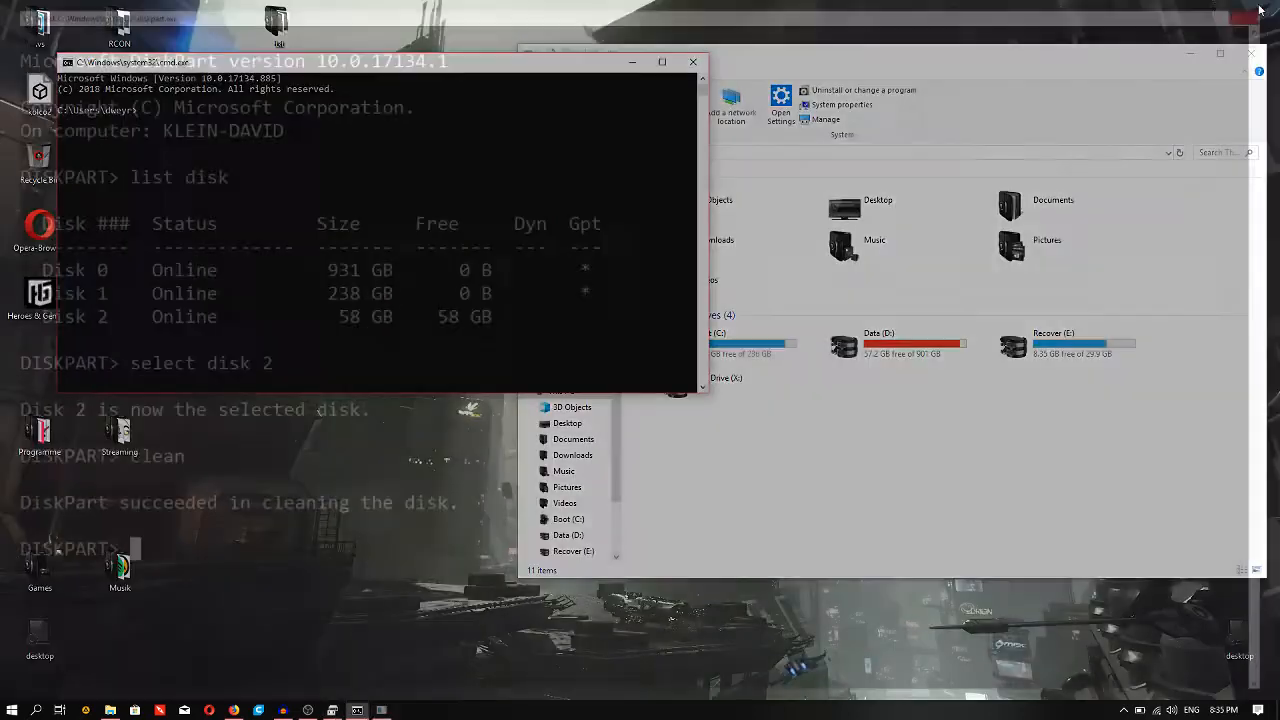
click(662, 62)
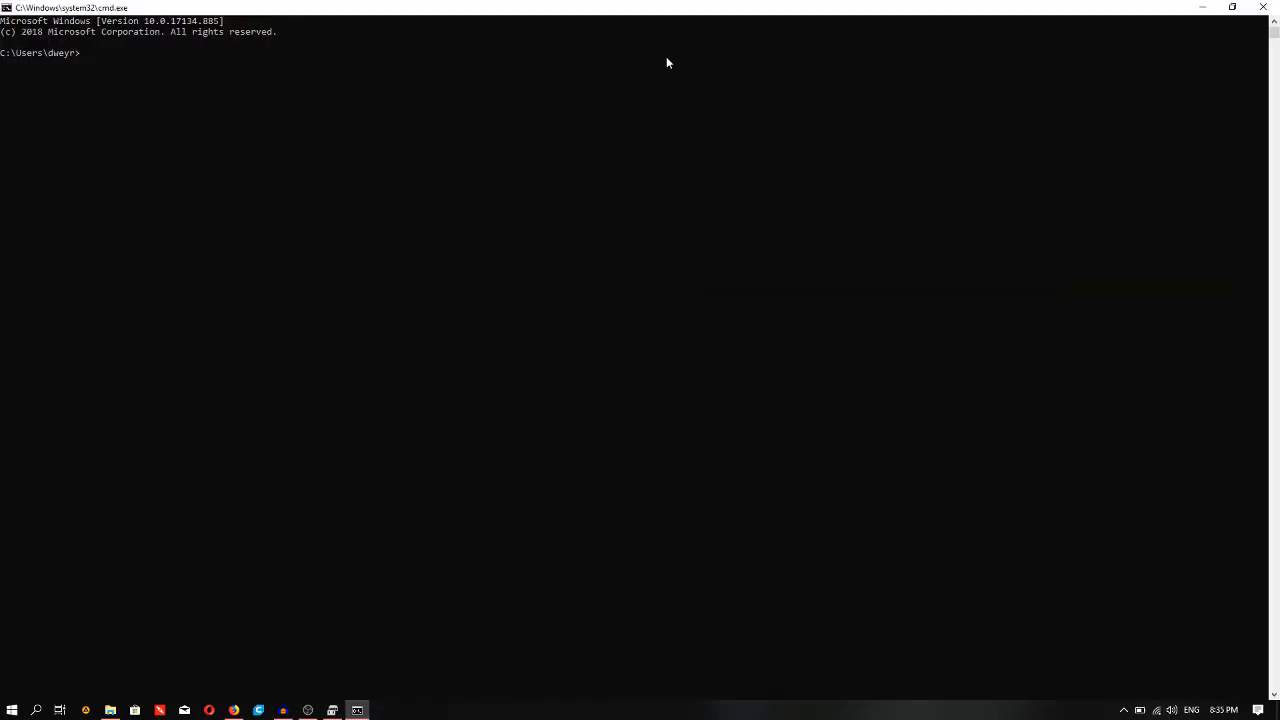
click(1263, 7)
Step: Open Windows Disk Management and maximize its window
click(11, 710)
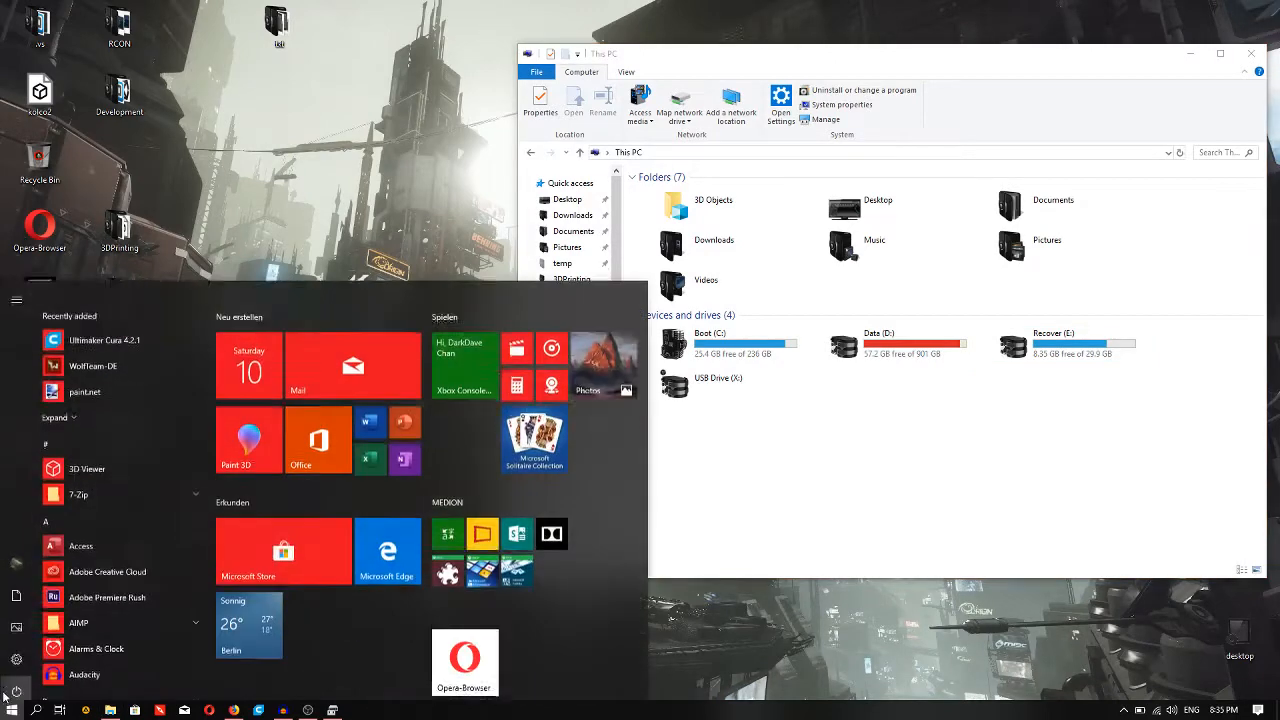
click(11, 710)
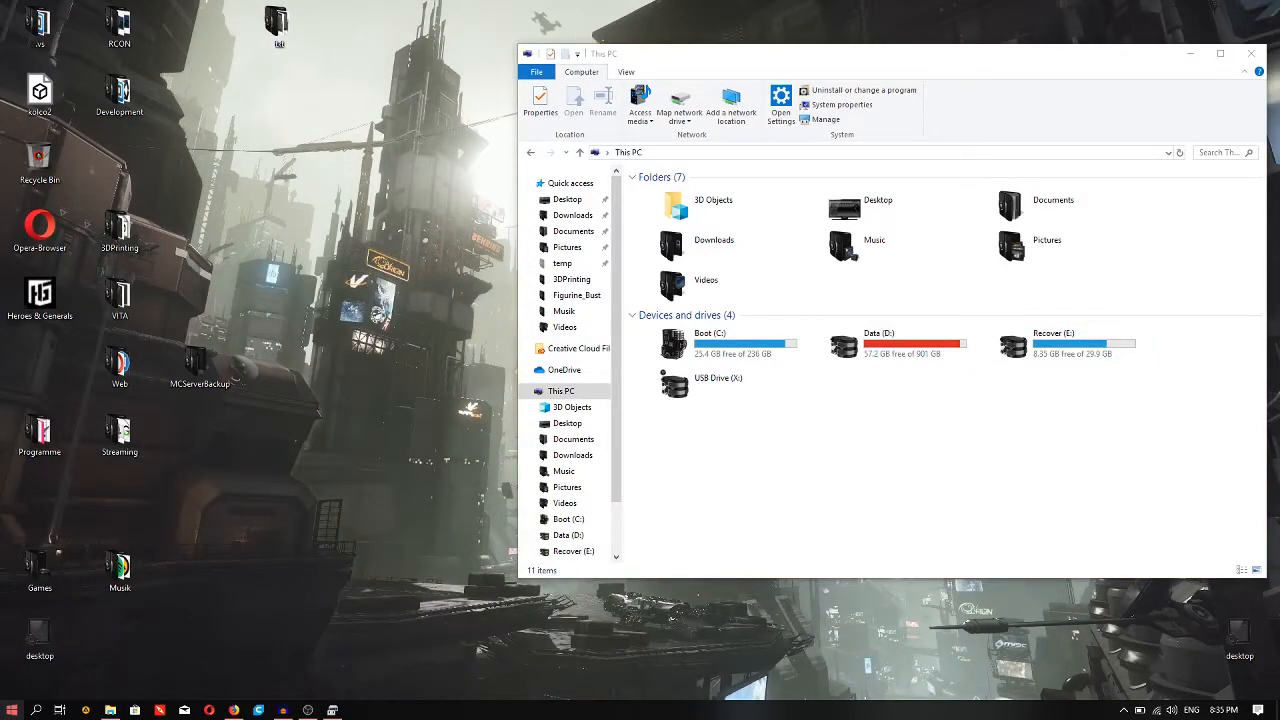
right_click(11, 710)
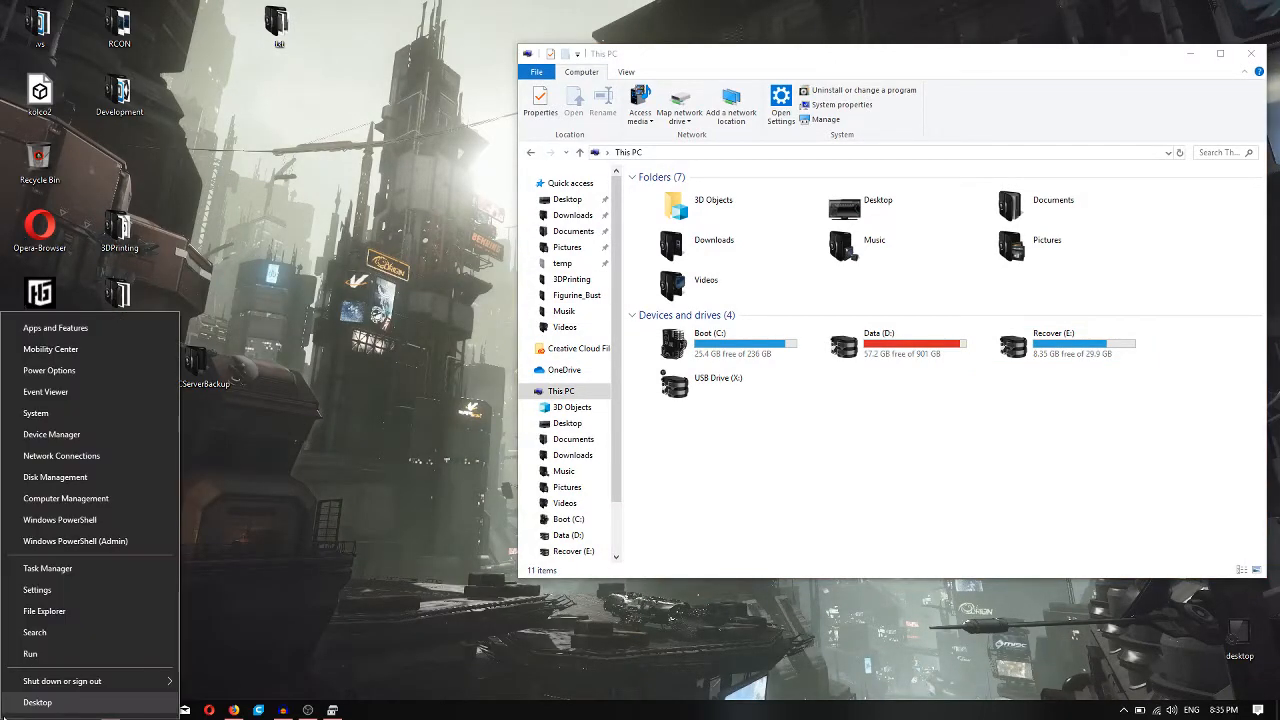
click(70, 478)
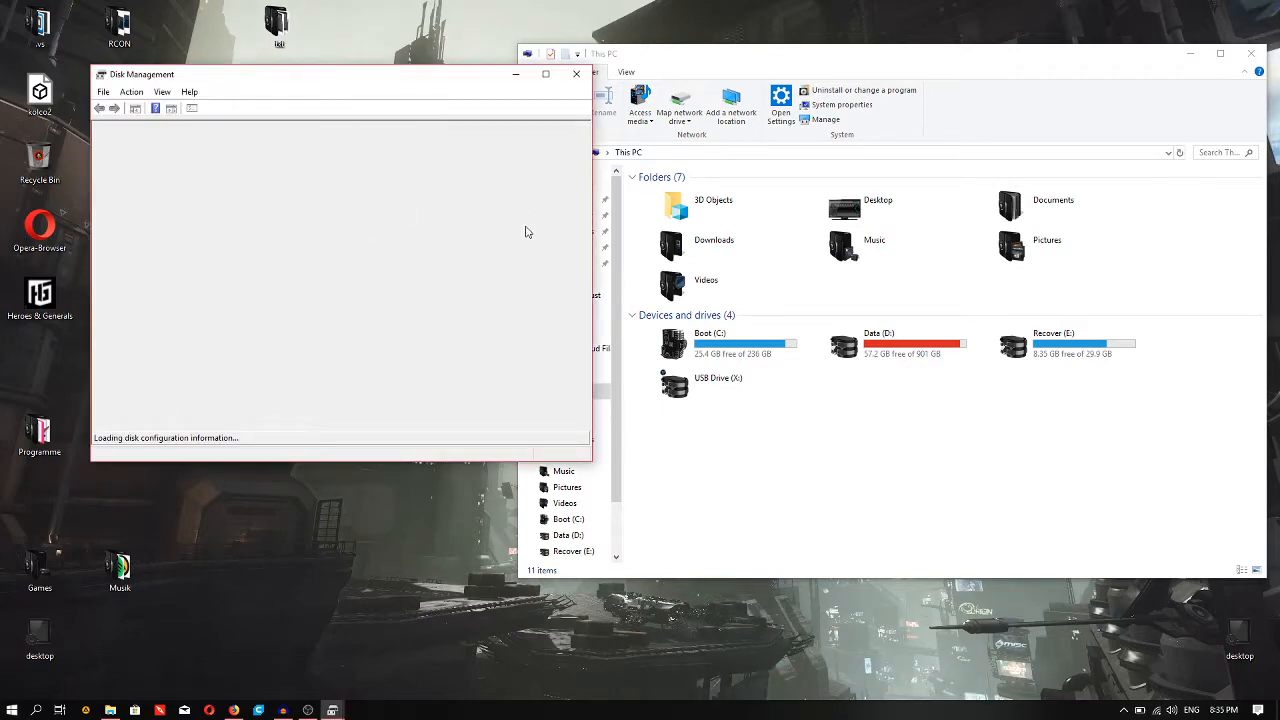
click(545, 74)
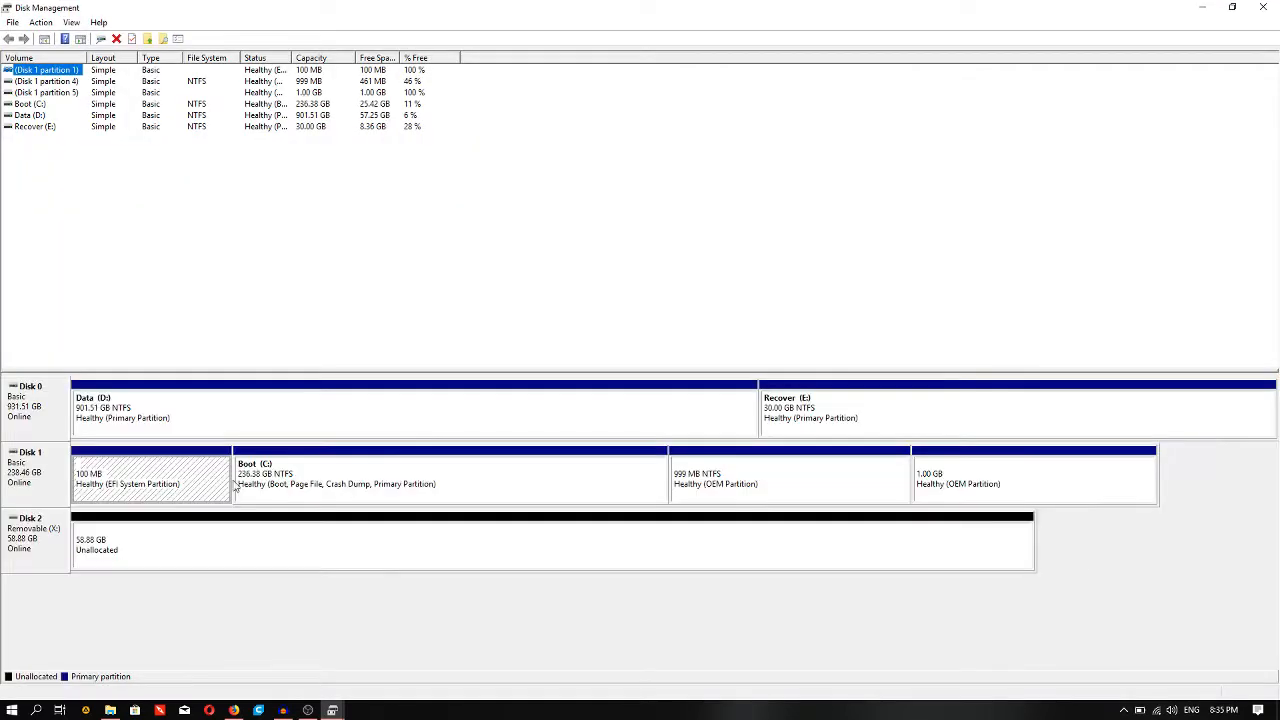
Step: Start a new simple volume on Disk 2's unallocated space, using the full size of 60292 MB
click(28, 528)
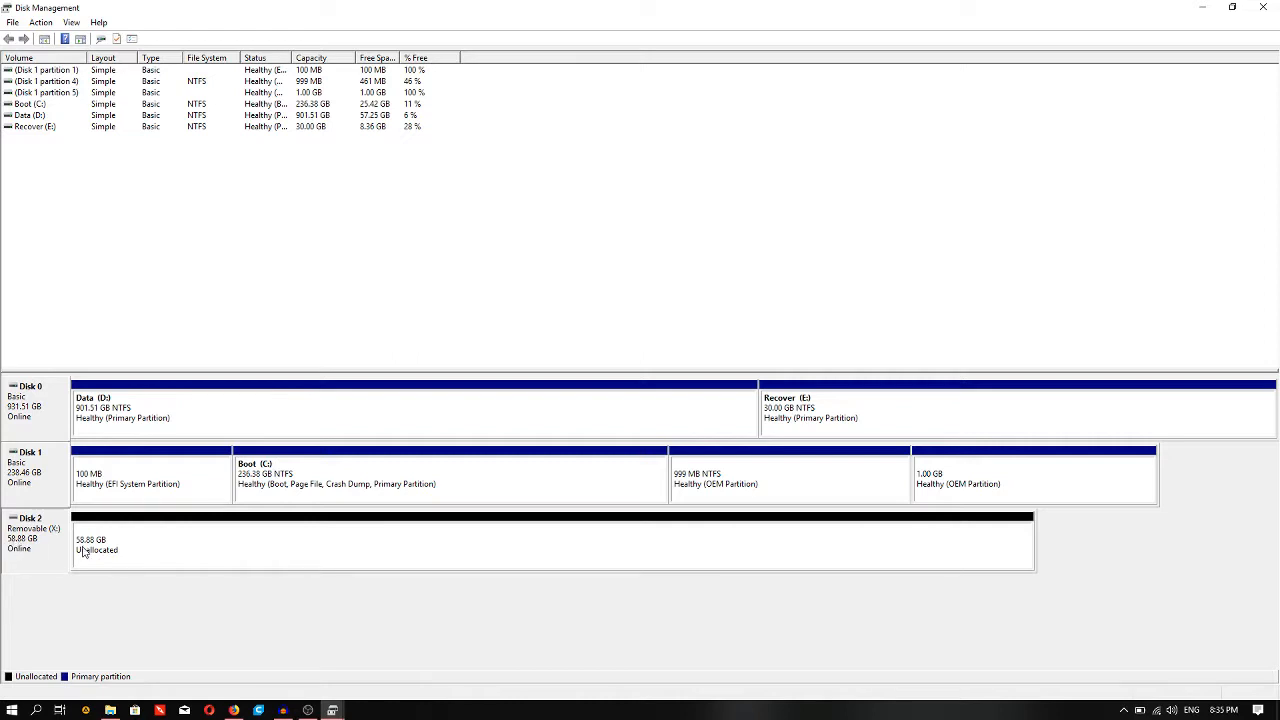
click(129, 542)
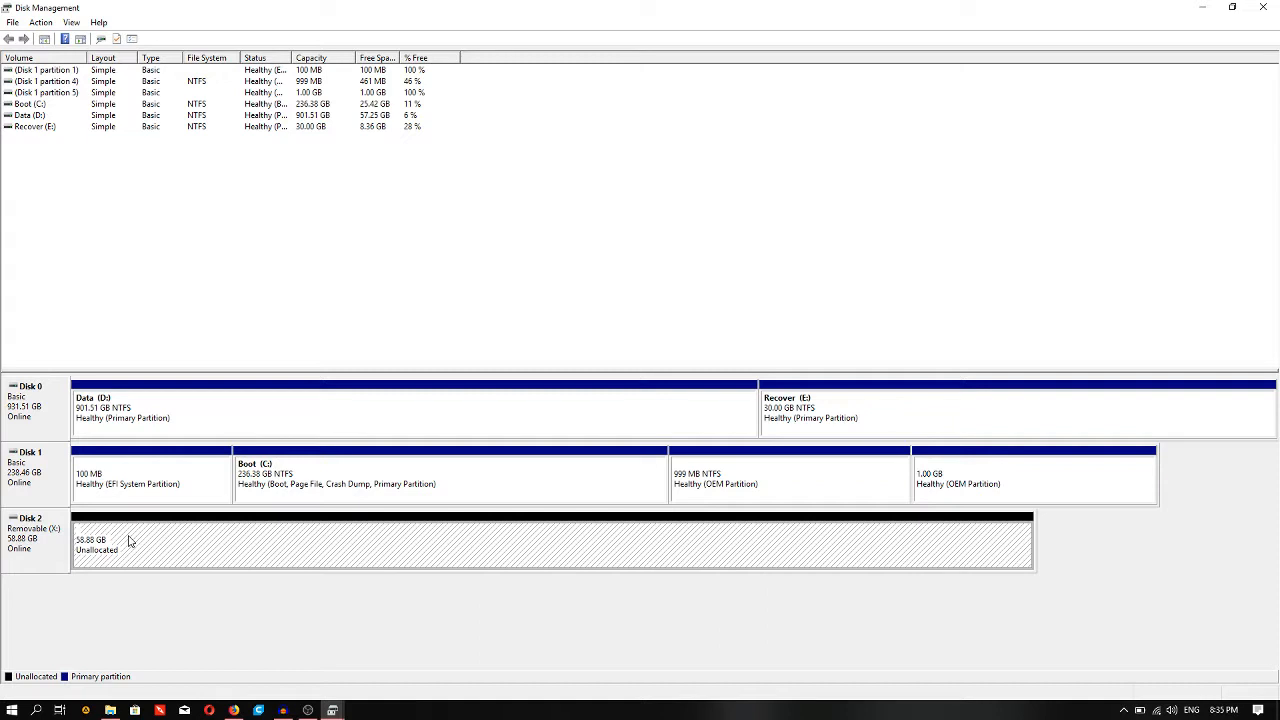
right_click(129, 541)
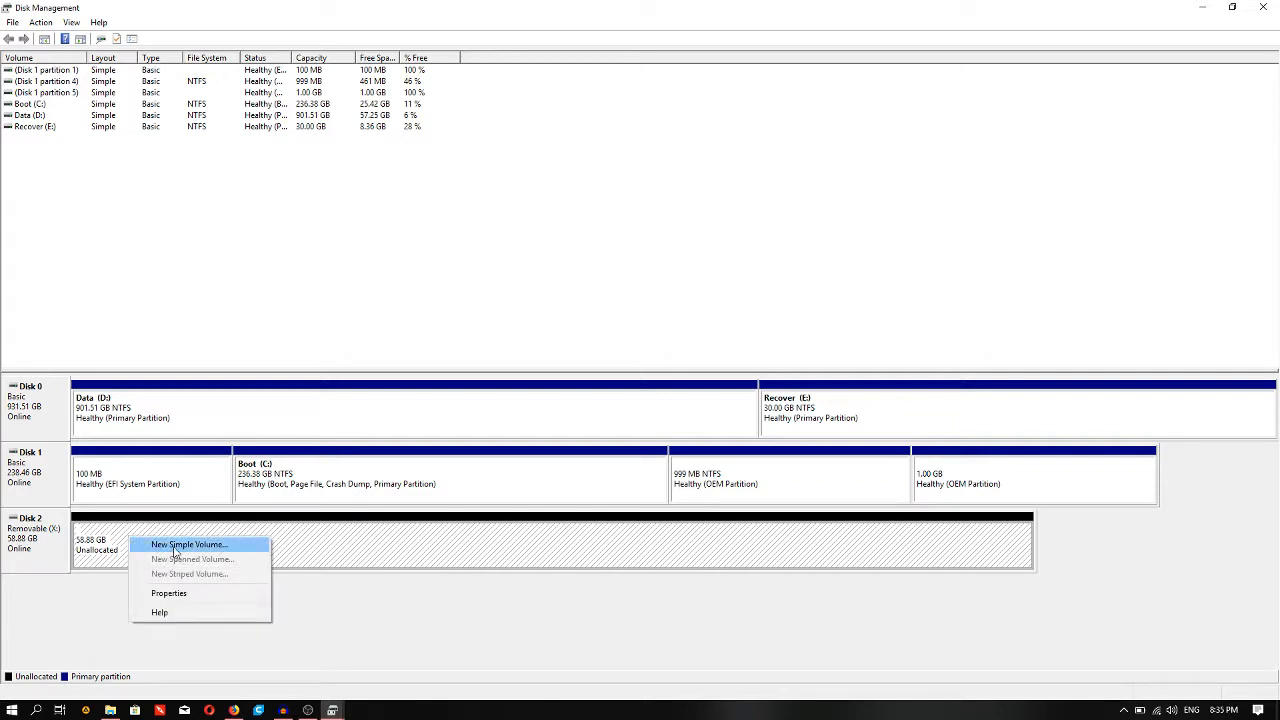
click(174, 547)
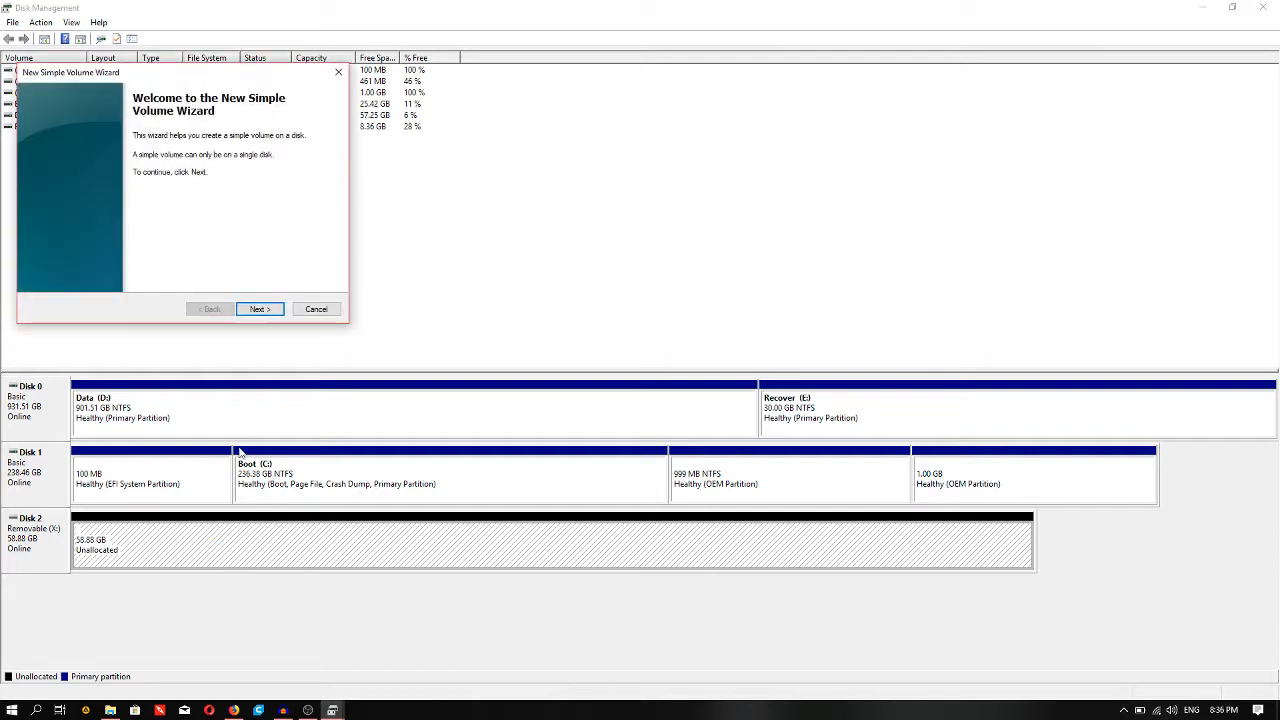
click(260, 310)
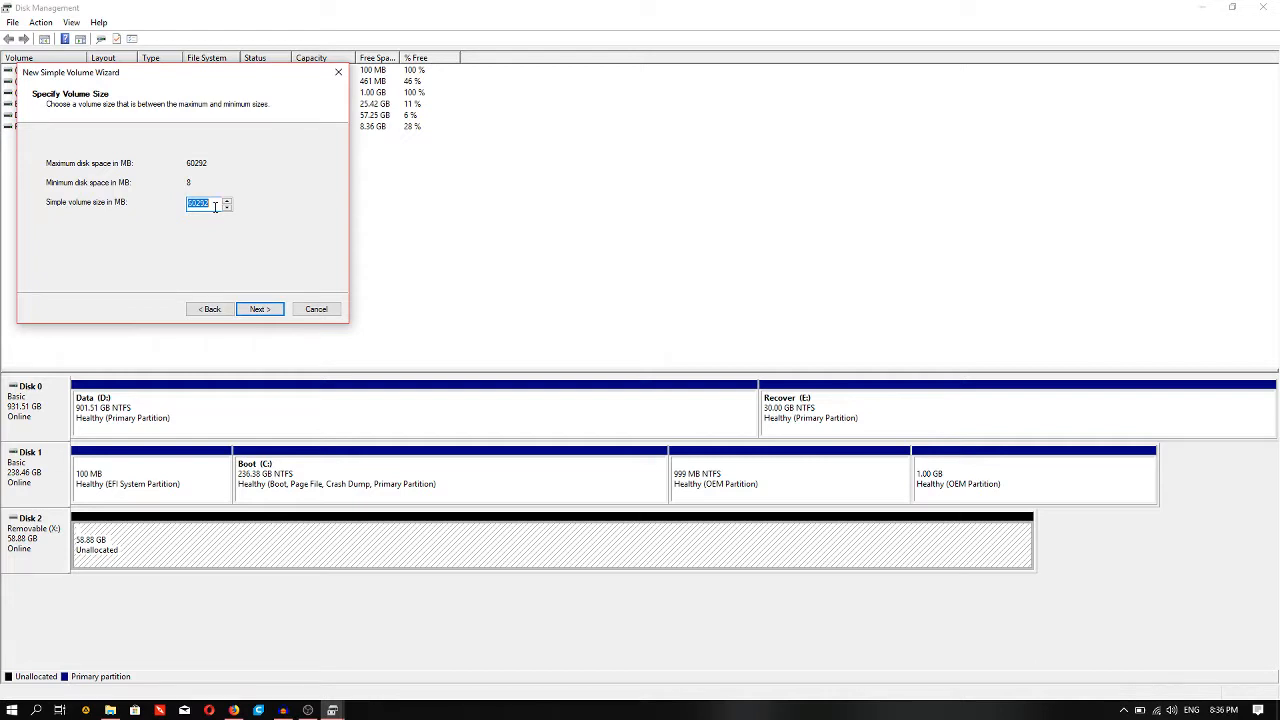
click(262, 309)
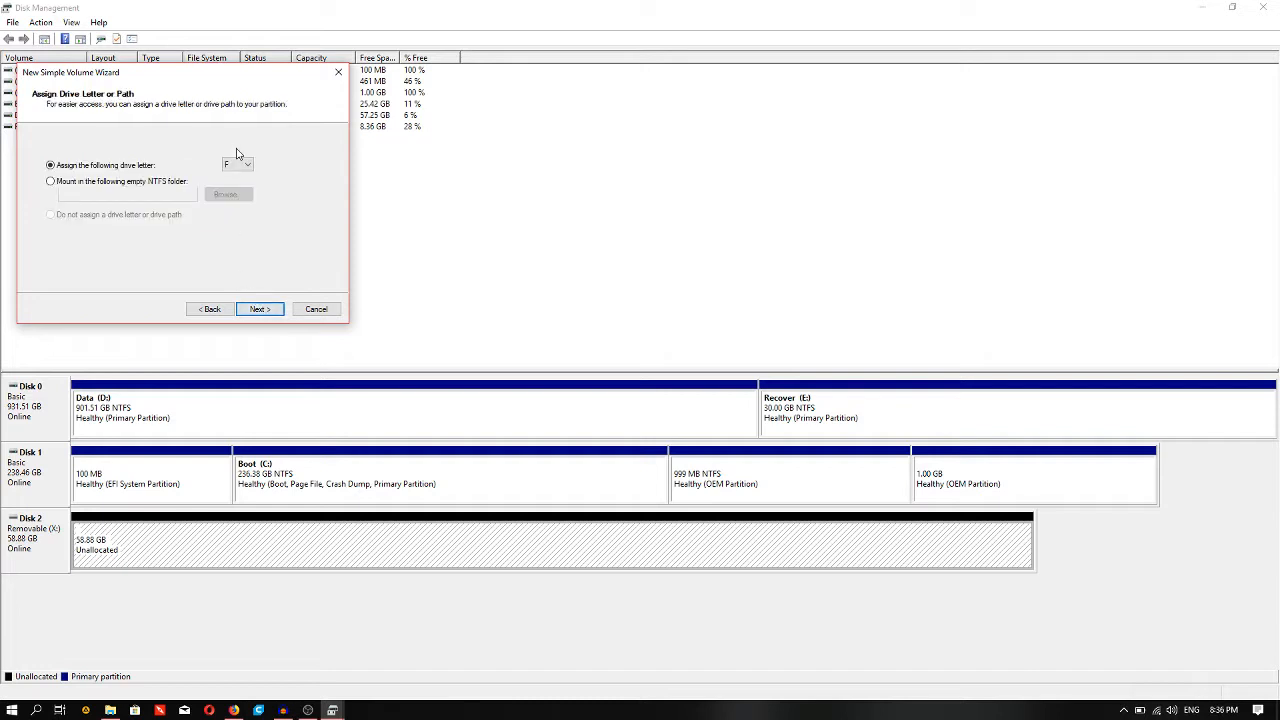
Step: Assign drive letter Z to the new volume and continue to the format settings
click(239, 164)
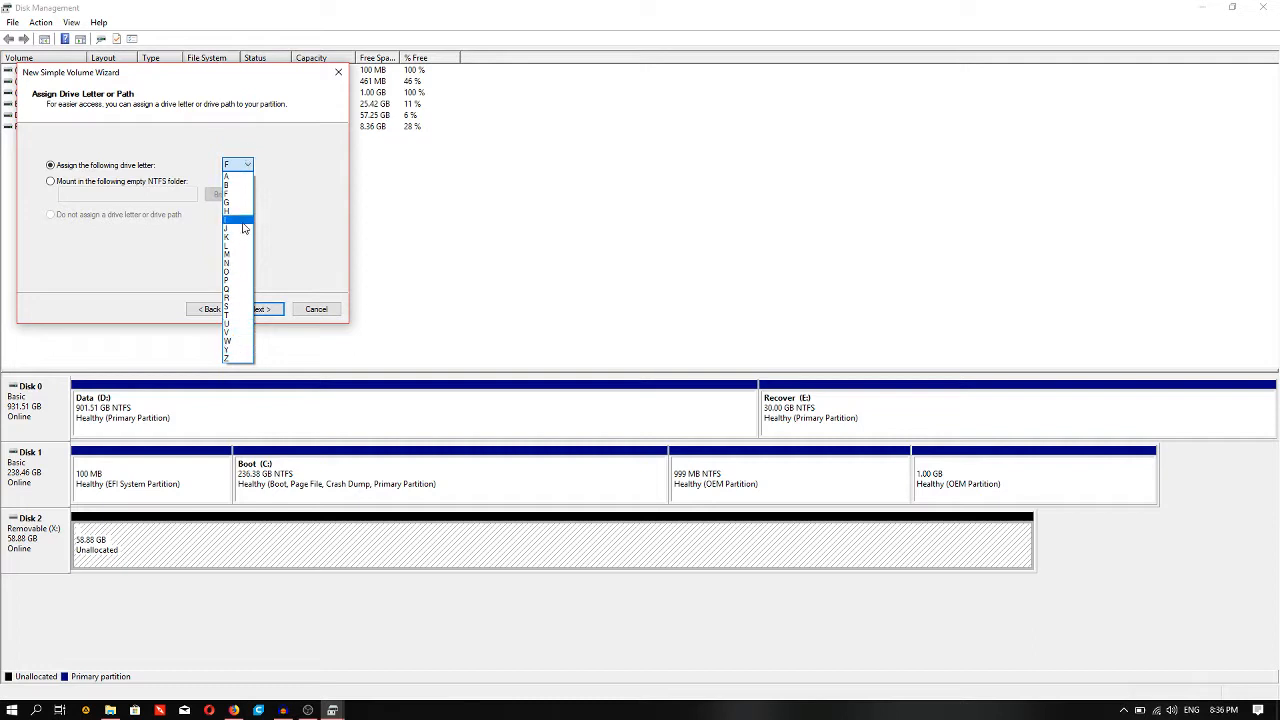
click(238, 359)
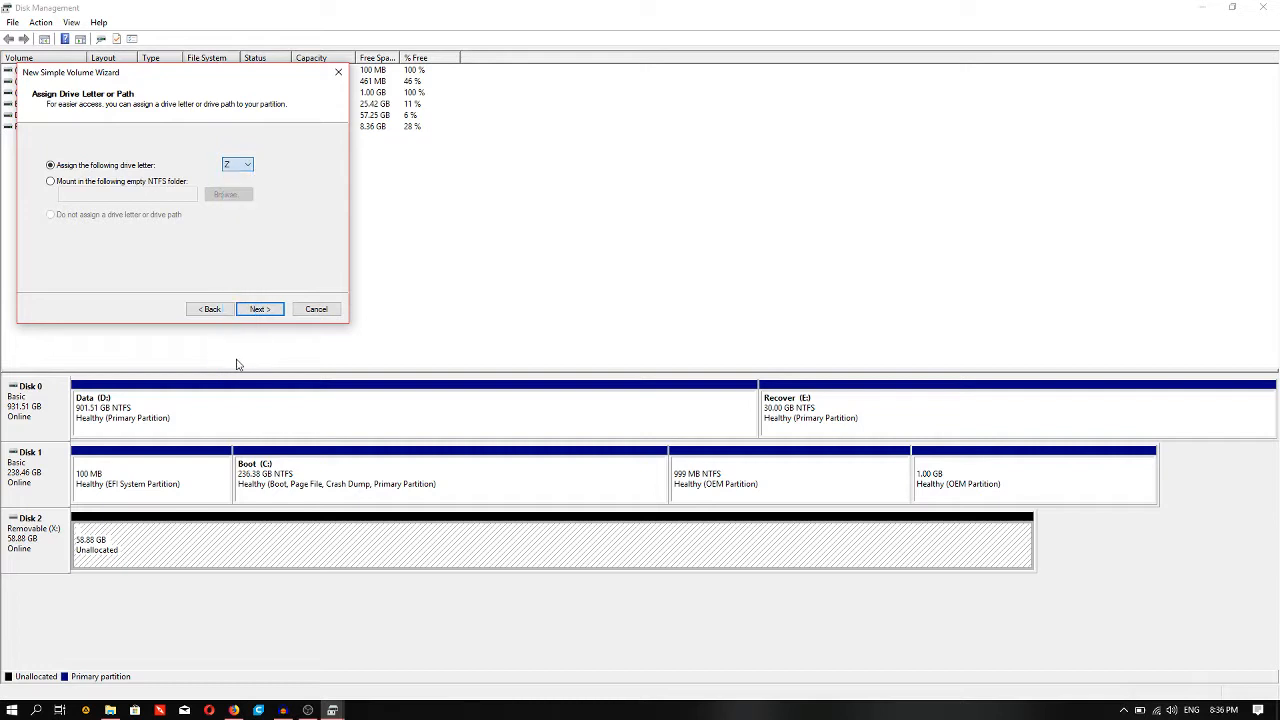
click(261, 310)
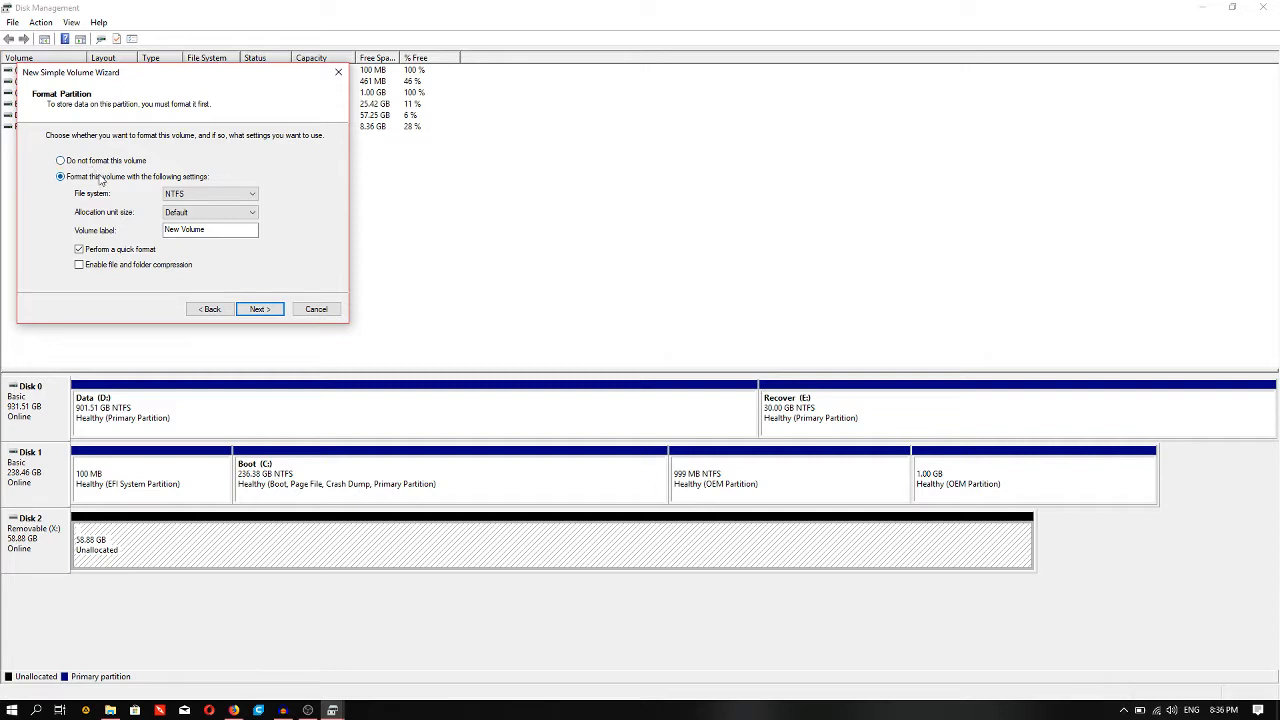
Step: Choose NTFS as the new volume's file system, label it Sounds and accept the format settings
click(202, 196)
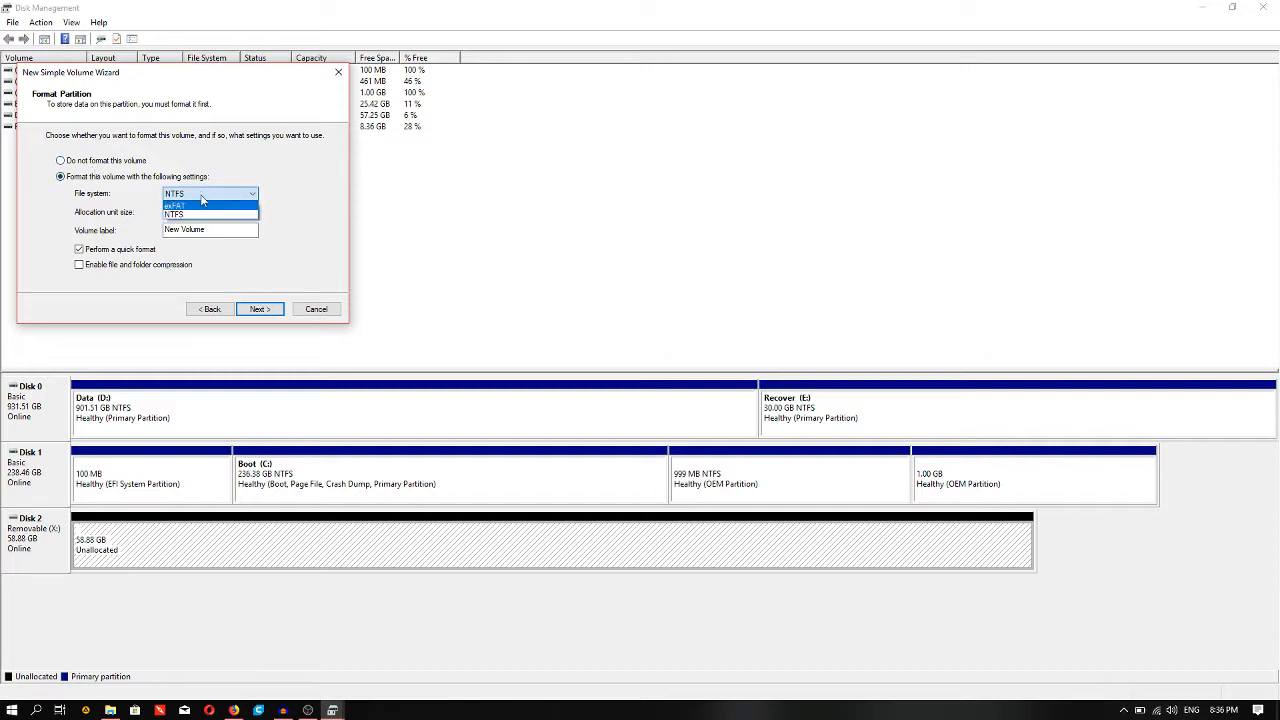
click(199, 216)
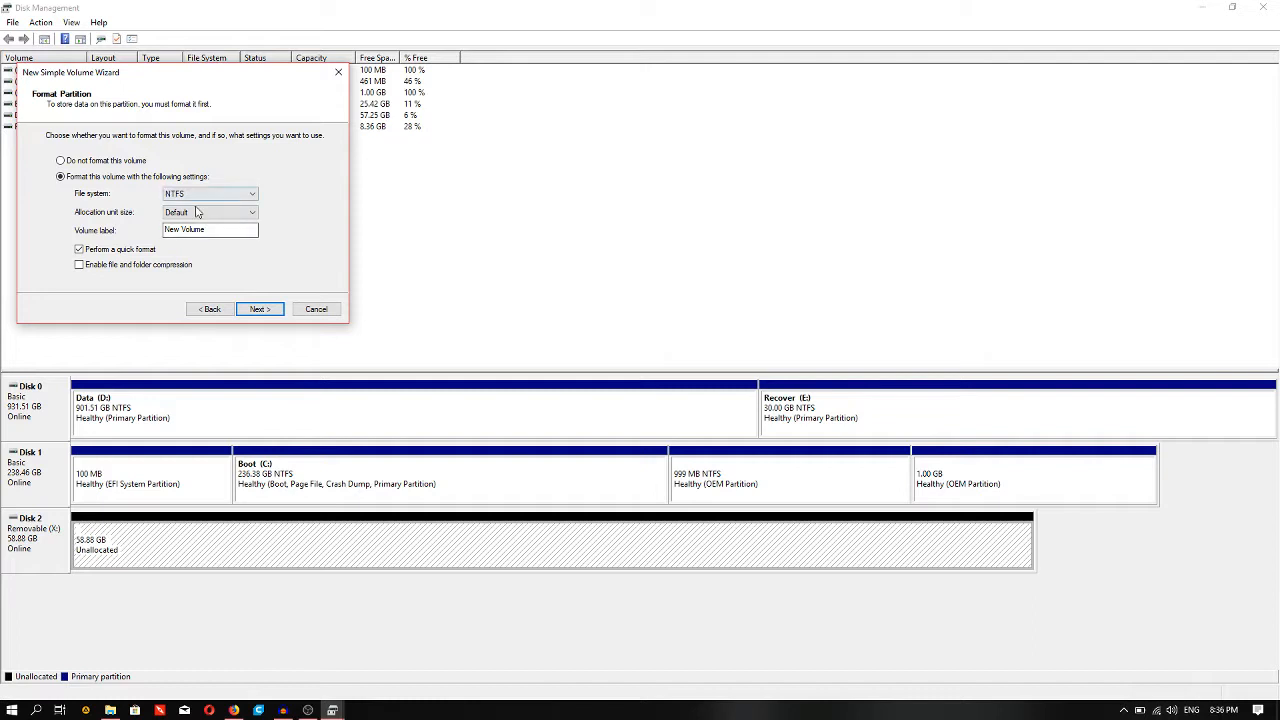
click(227, 232)
key(BackSpace)
key(BackSpace)
key(BackSpace)
key(BackSpace)
key(BackSpace)
key(BackSpace)
key(BackSpace)
key(BackSpace)
key(BackSpace)
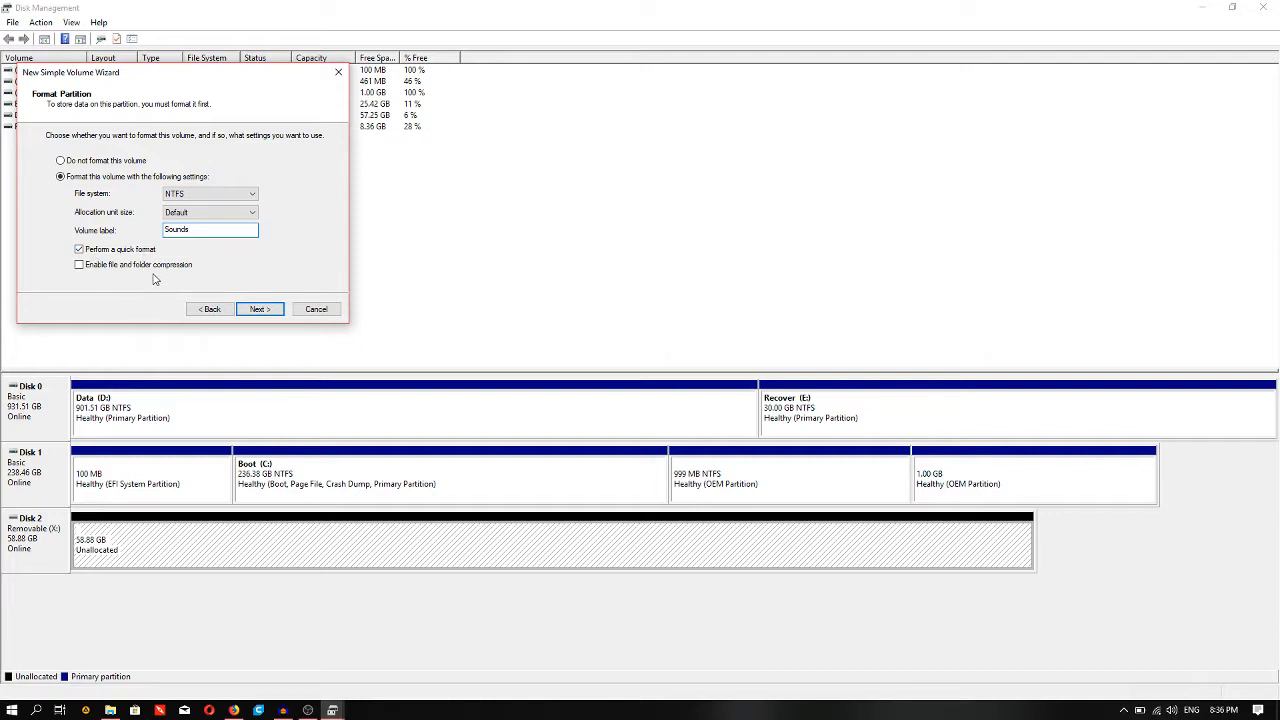
click(265, 313)
Step: Review the summary of the selected volume settings and finish the wizard to create and format the volume
scroll(220, 200, down, 1)
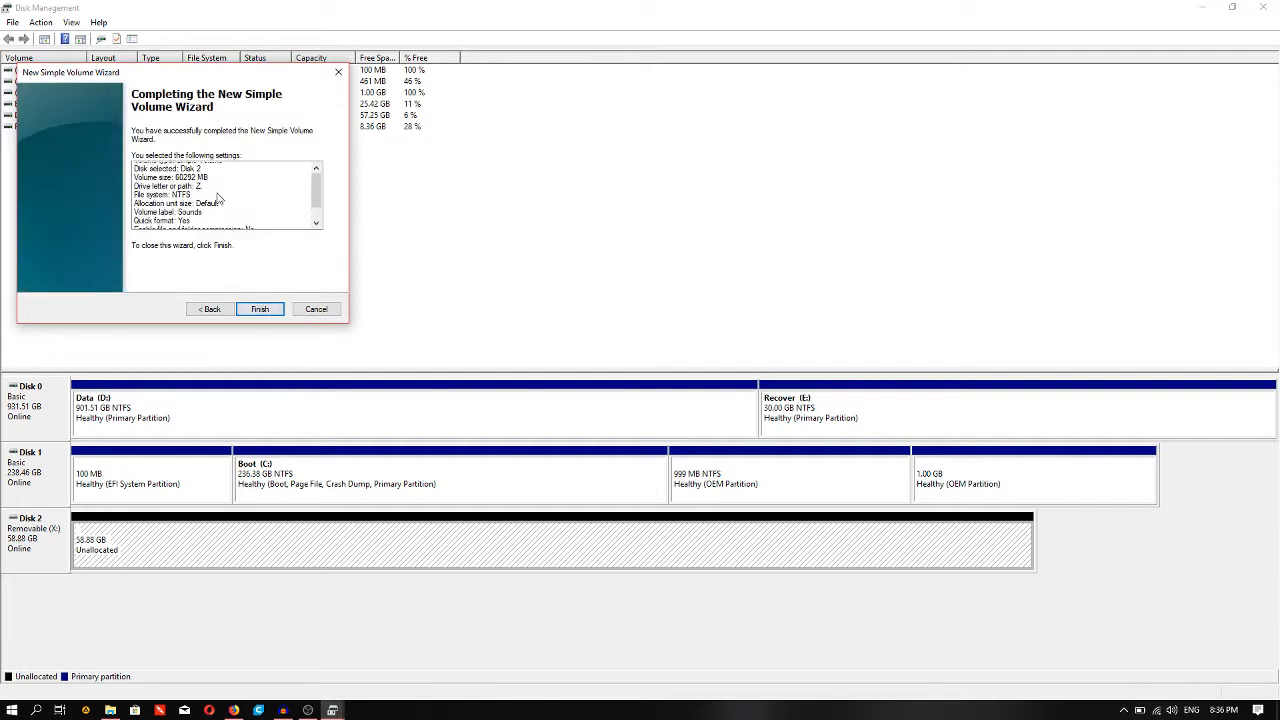
scroll(218, 198, up, 1)
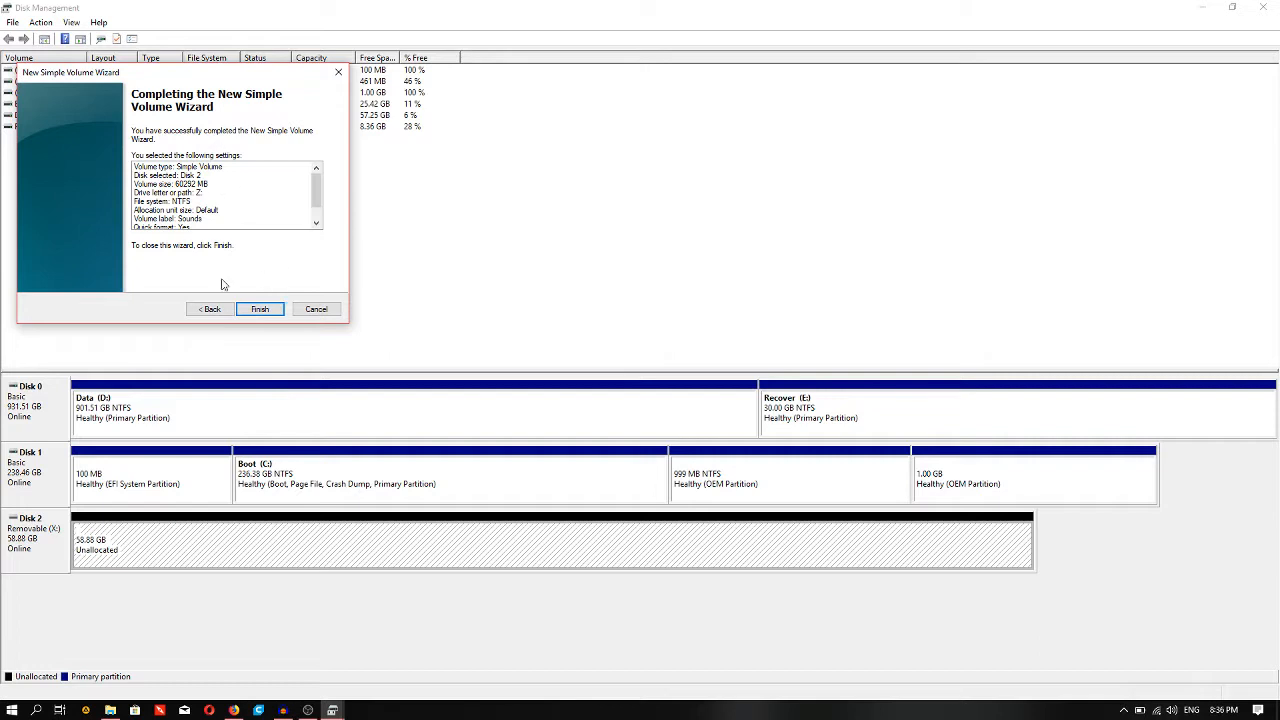
scroll(168, 200, down, 1)
scroll(168, 200, up, 1)
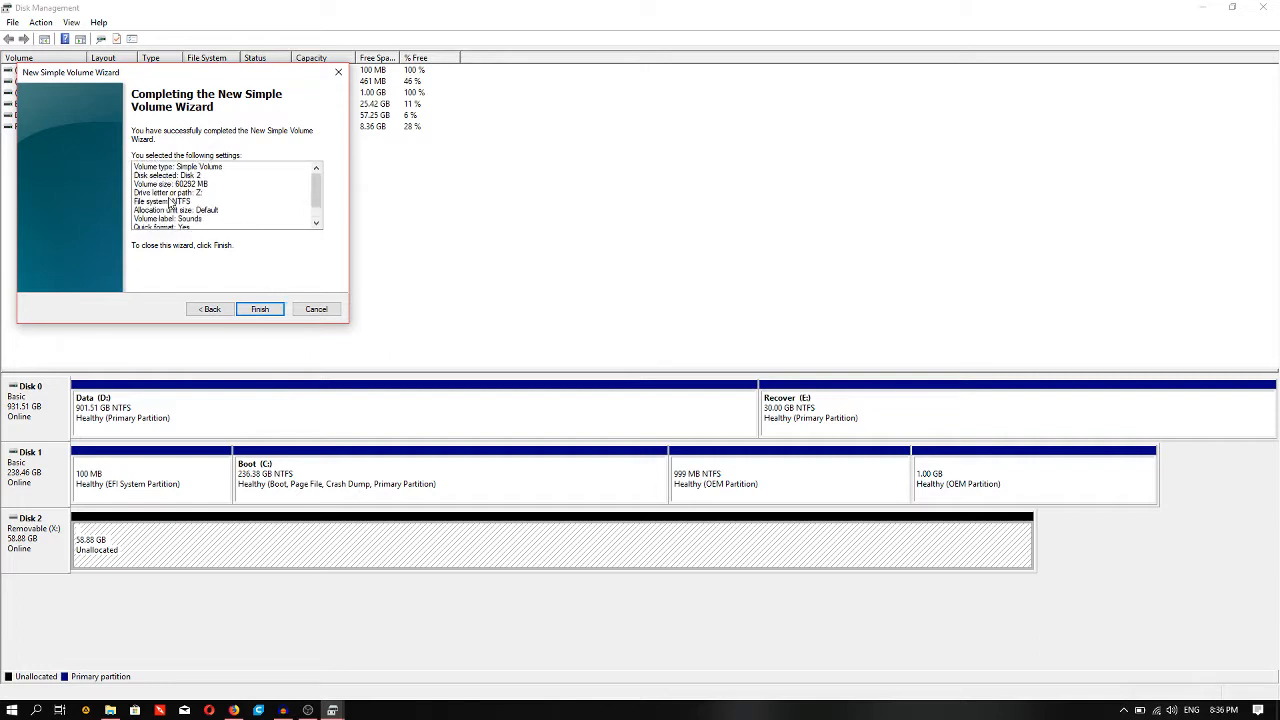
click(262, 312)
scroll(213, 213, down, 1)
scroll(213, 213, down, 1)
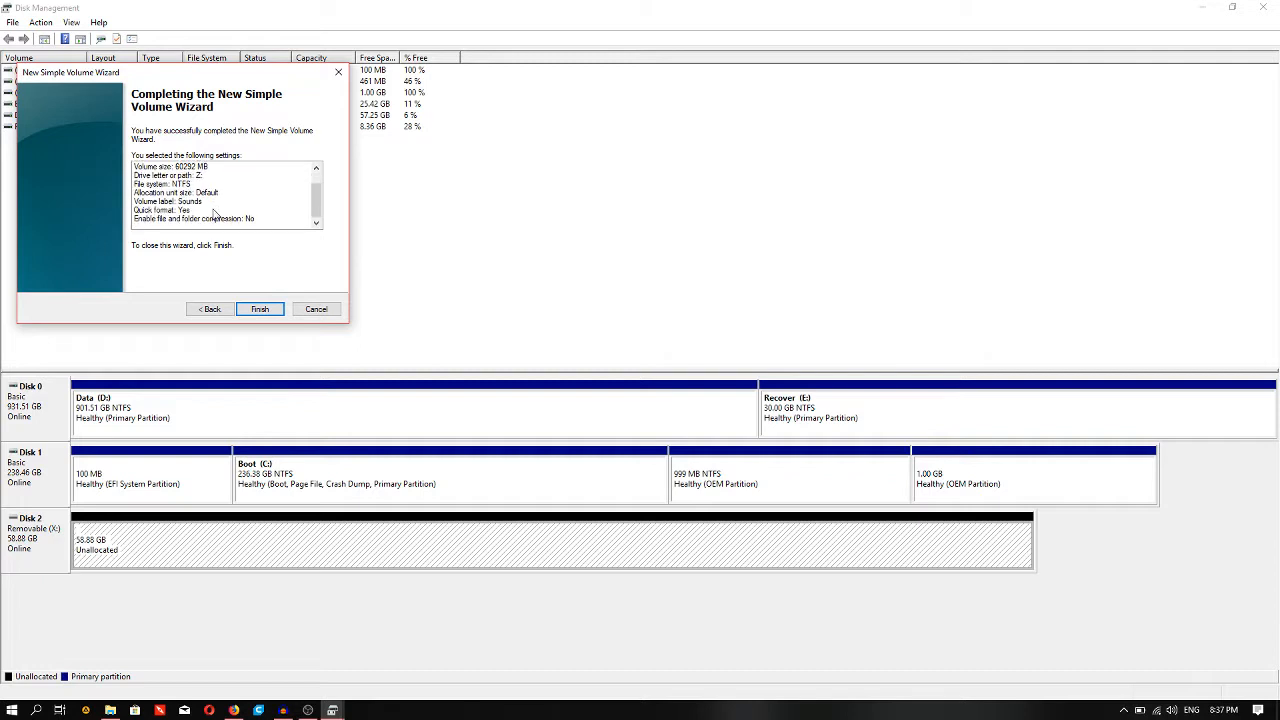
scroll(213, 213, up, 3)
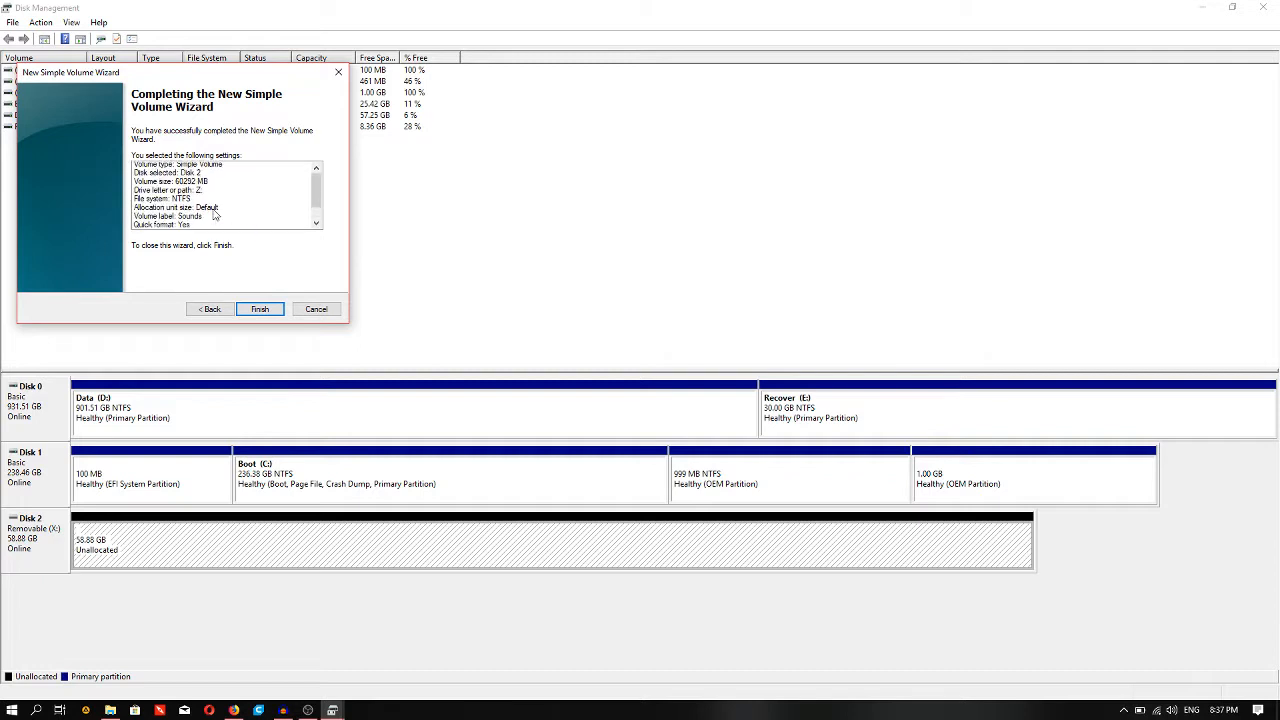
click(262, 310)
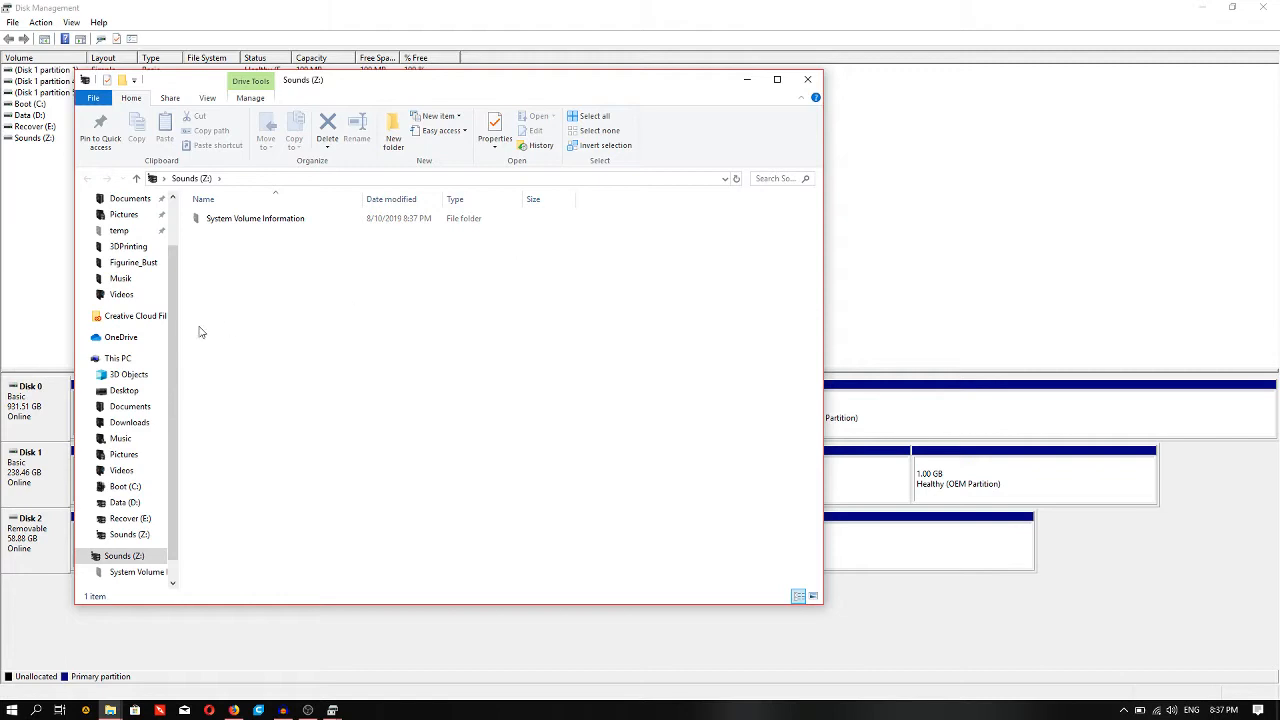
Step: Open the Sounds (Z:) drive from This PC, and close Disk Management and the second File Explorer window
click(112, 360)
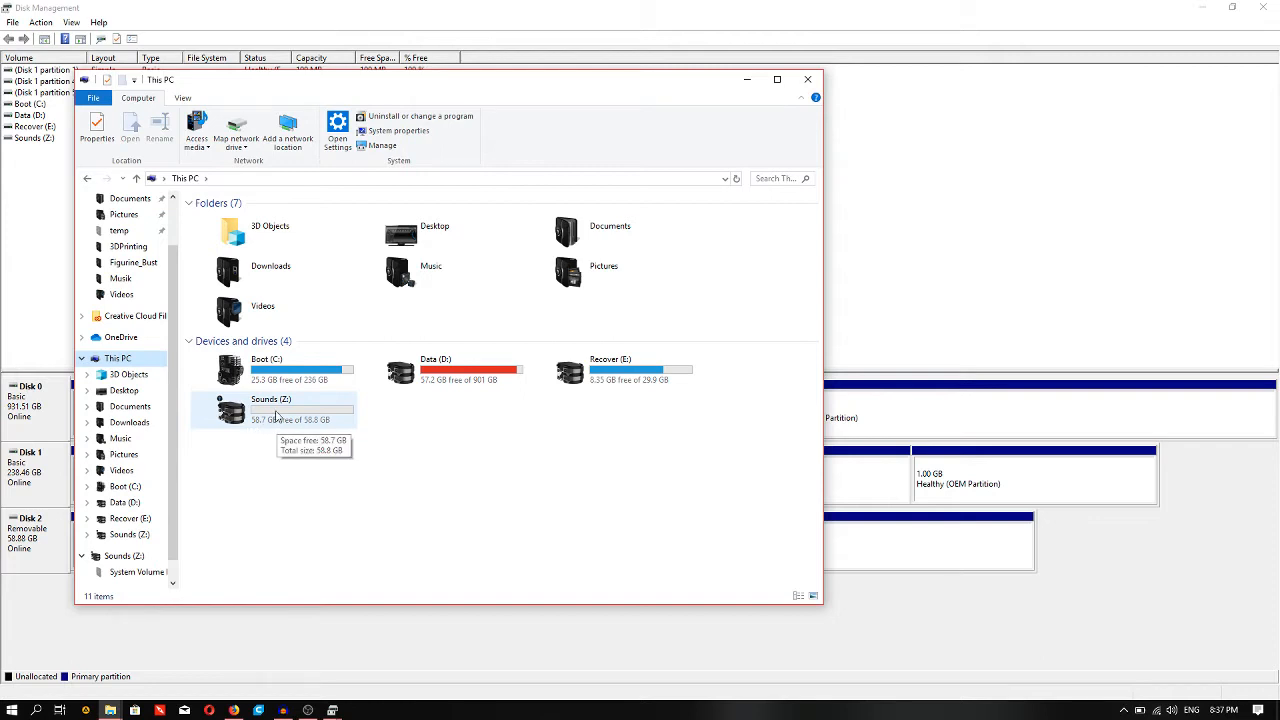
double_click(277, 416)
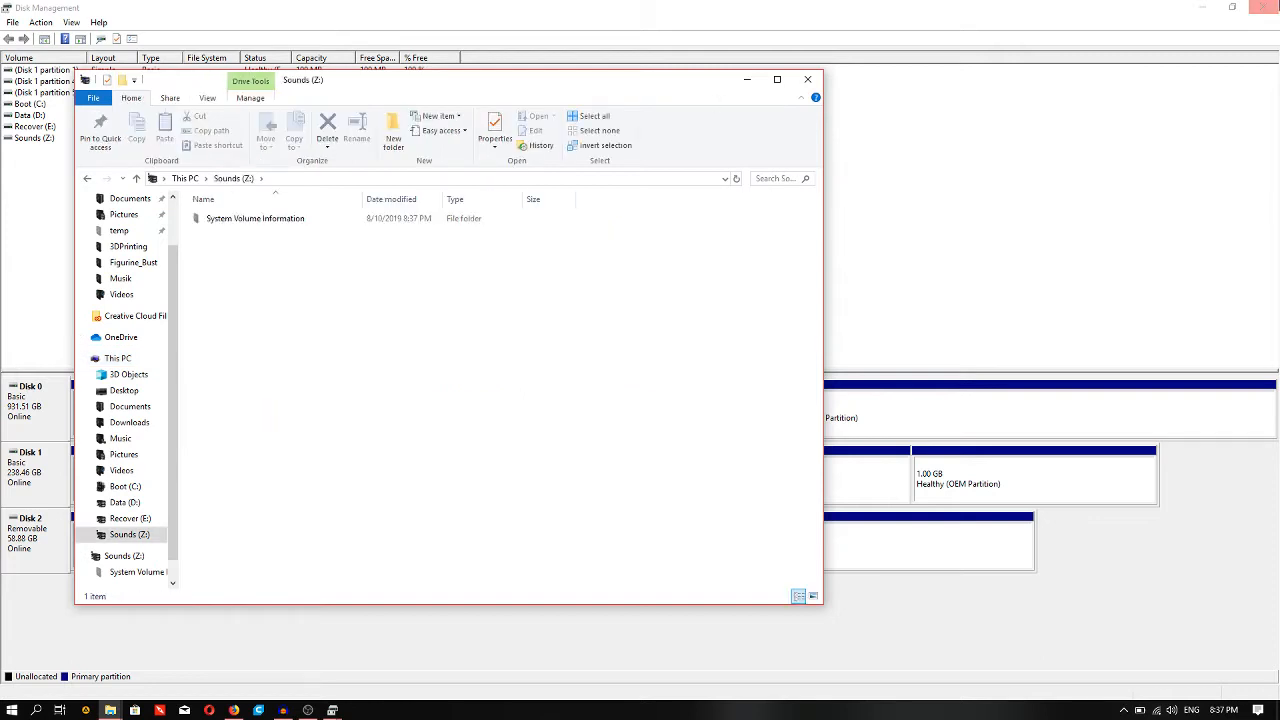
click(1262, 7)
click(1250, 53)
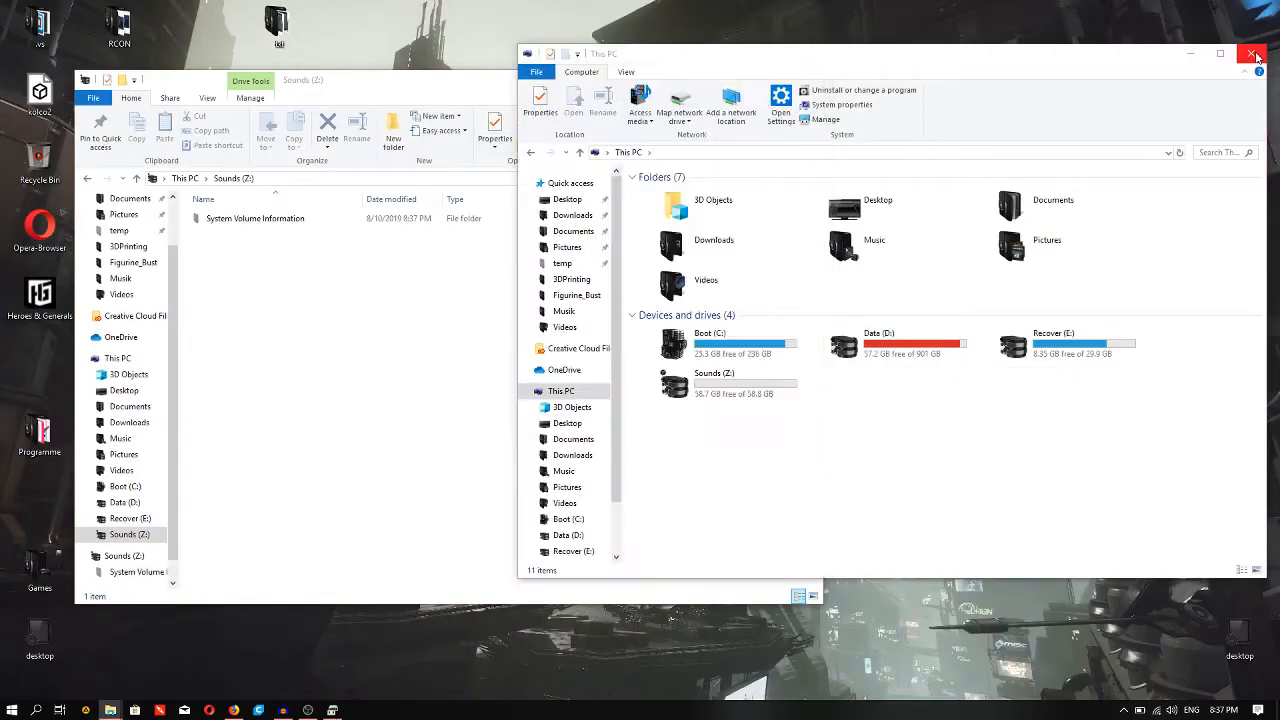
drag(595, 89, 858, 55)
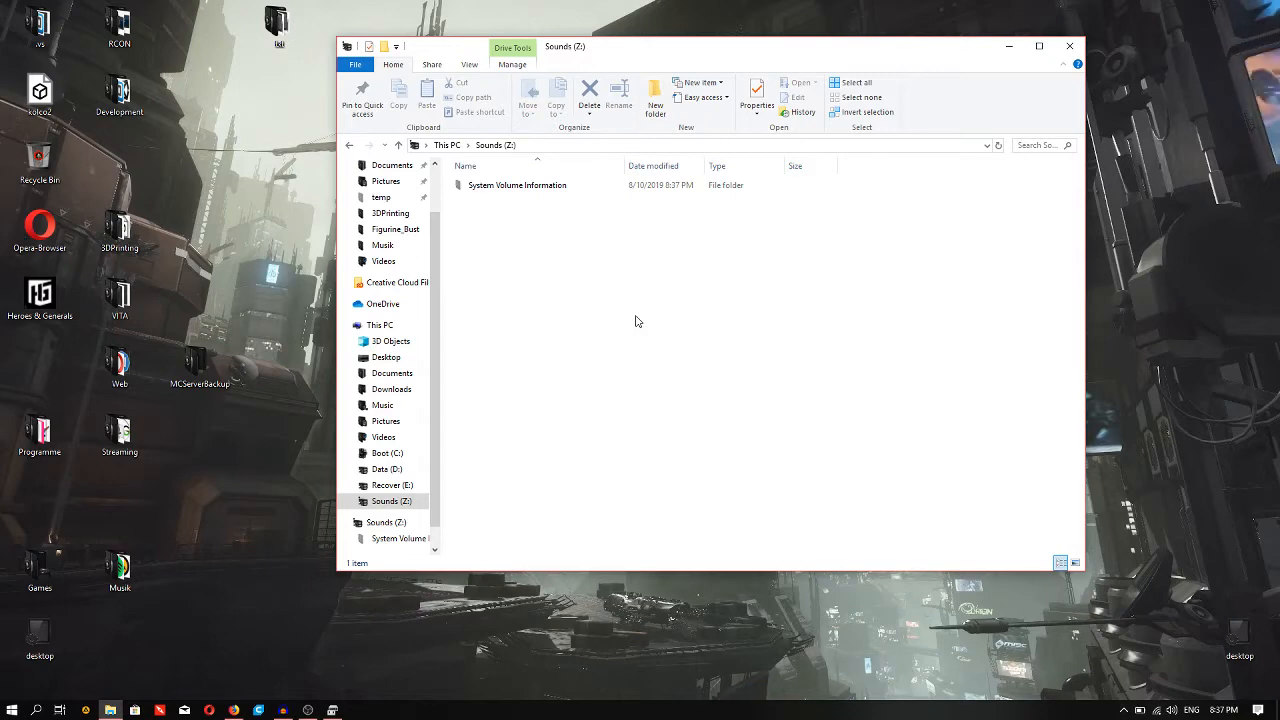